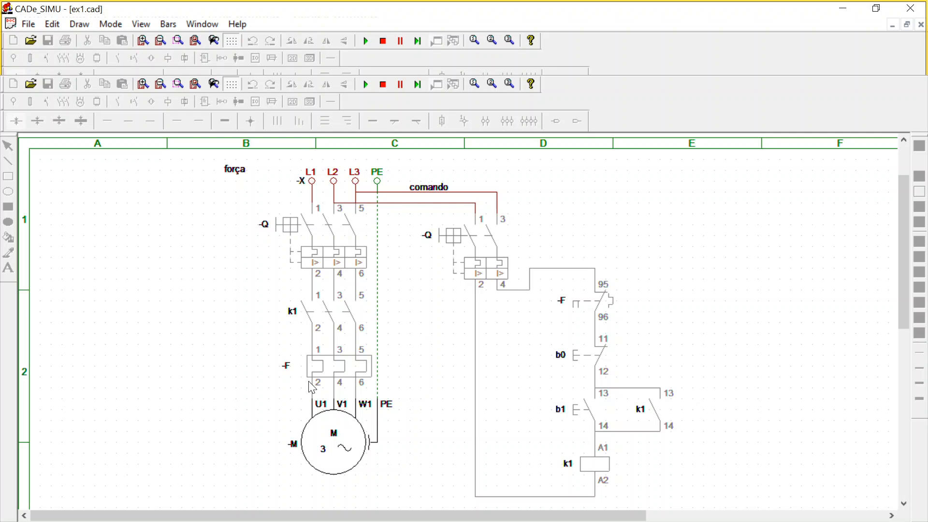
# - Test the simulated ex1 circuit: close breaker -Q, start the motor with b1 and stop it with b0
pyautogui.click(290, 224)
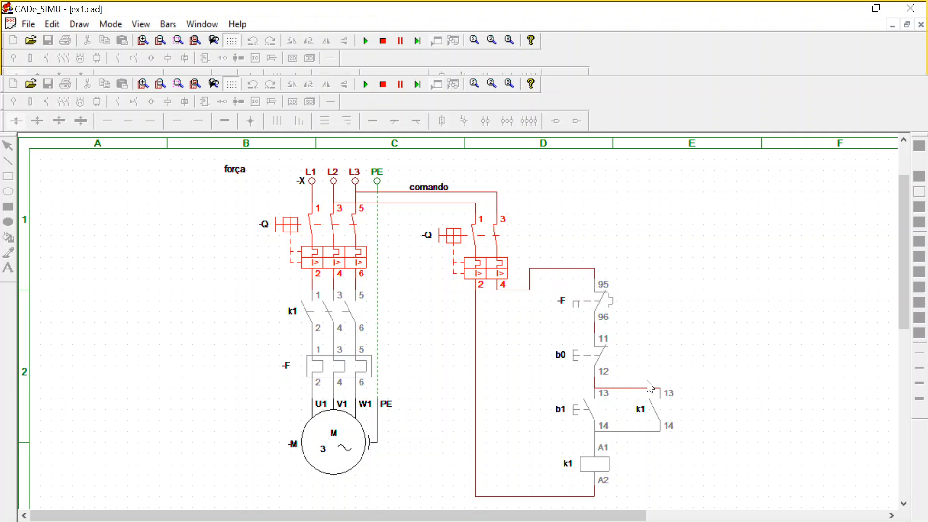
pyautogui.click(580, 418)
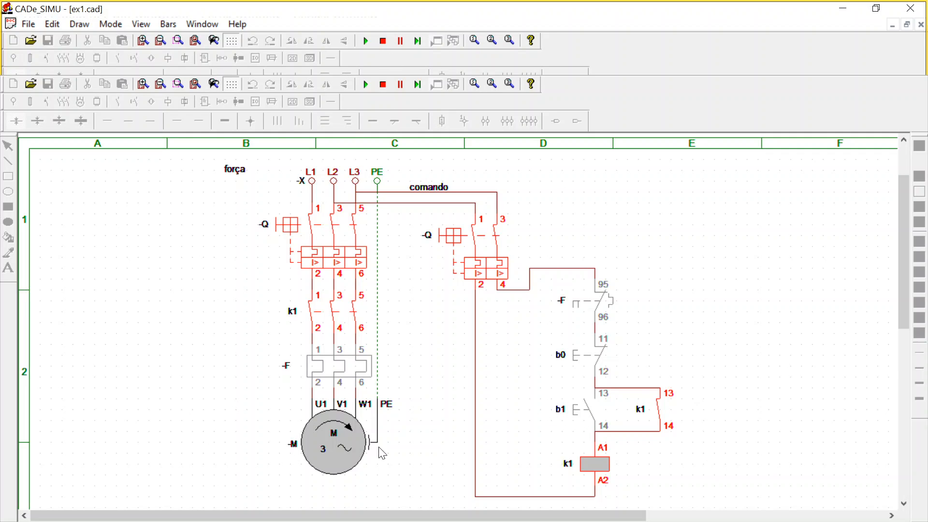
pyautogui.click(571, 354)
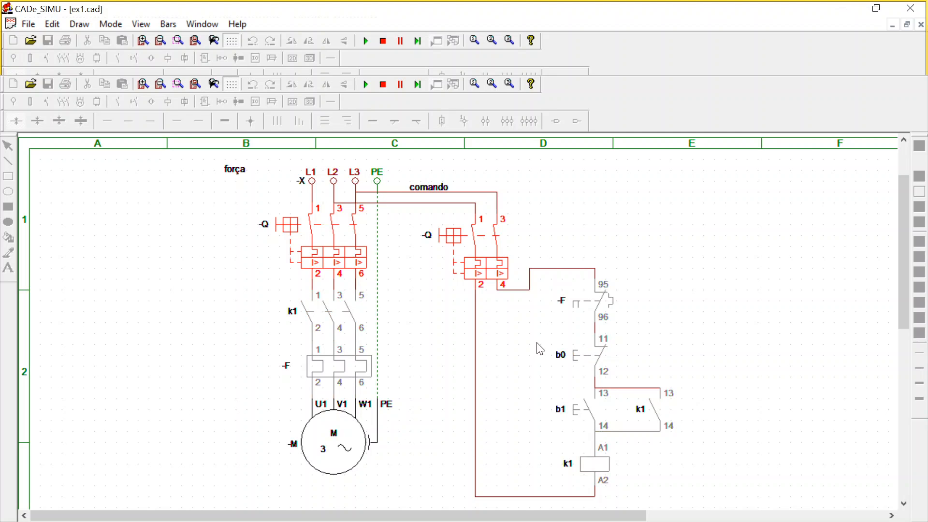
# - Minimize ex1.cad, display the CADe_S3 forward-reverse motor circuit maximized, and minimize it again
pyautogui.click(892, 24)
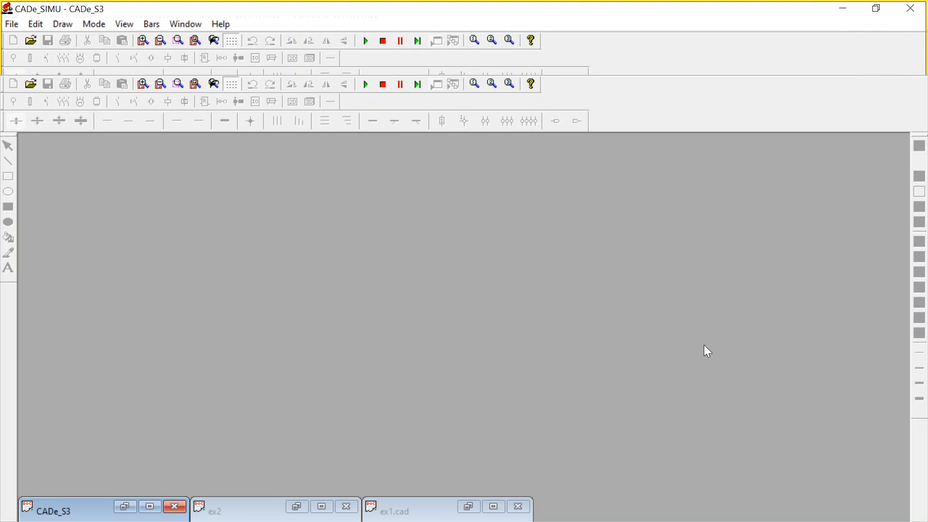
pyautogui.click(144, 507)
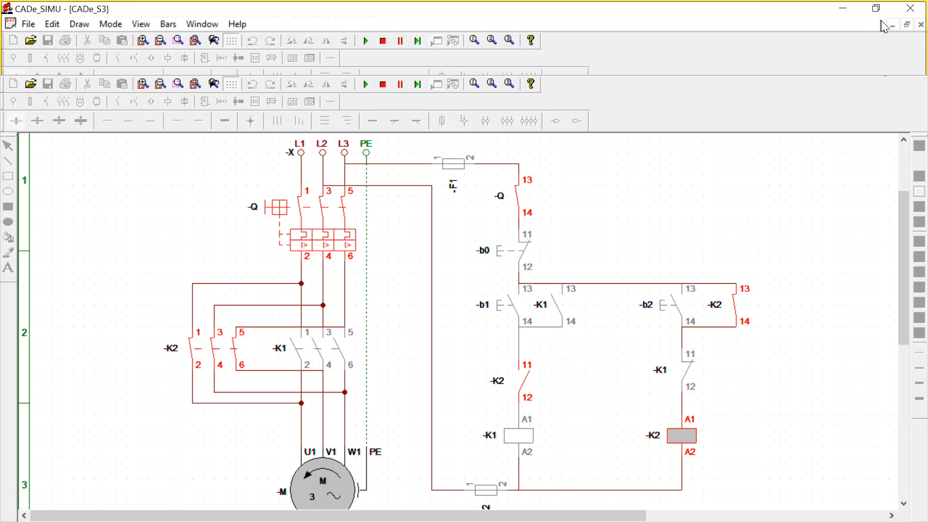
pyautogui.click(893, 24)
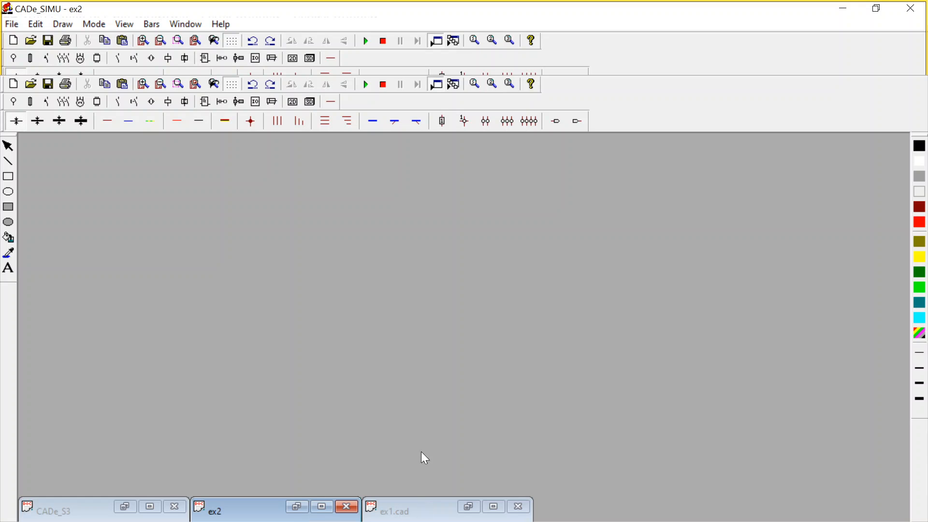
# - Create a new blank drawing and maximize its window
pyautogui.click(13, 40)
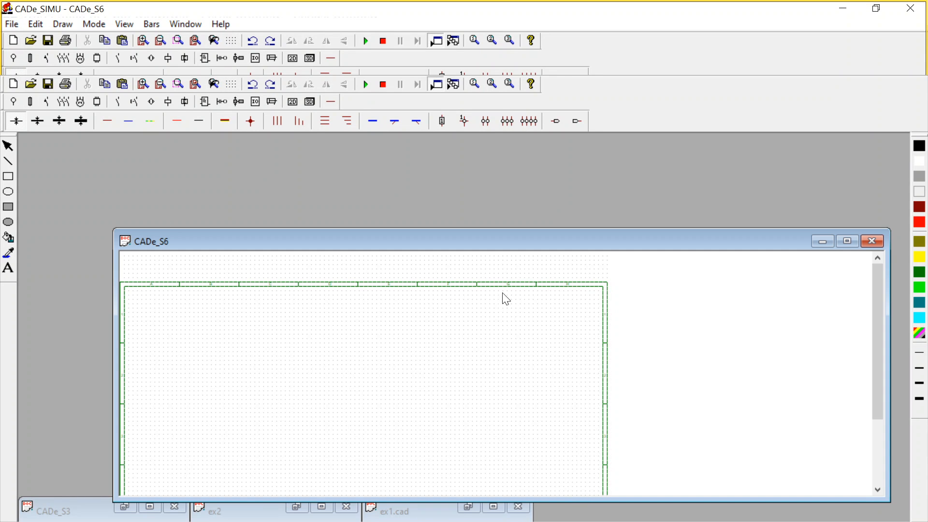
pyautogui.click(847, 241)
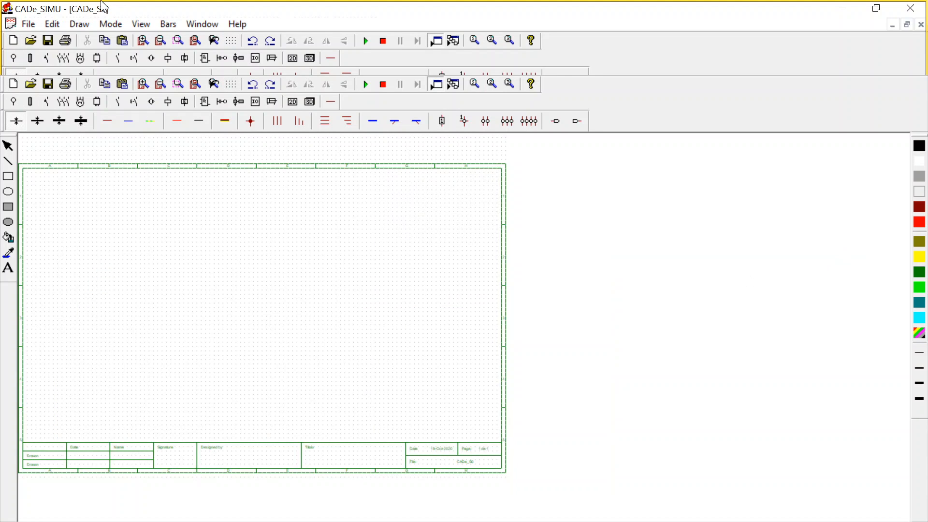
# - Place a three-phase supply with terminals L1, L2, L3 and PE near the top of column B on the sheet
pyautogui.click(13, 58)
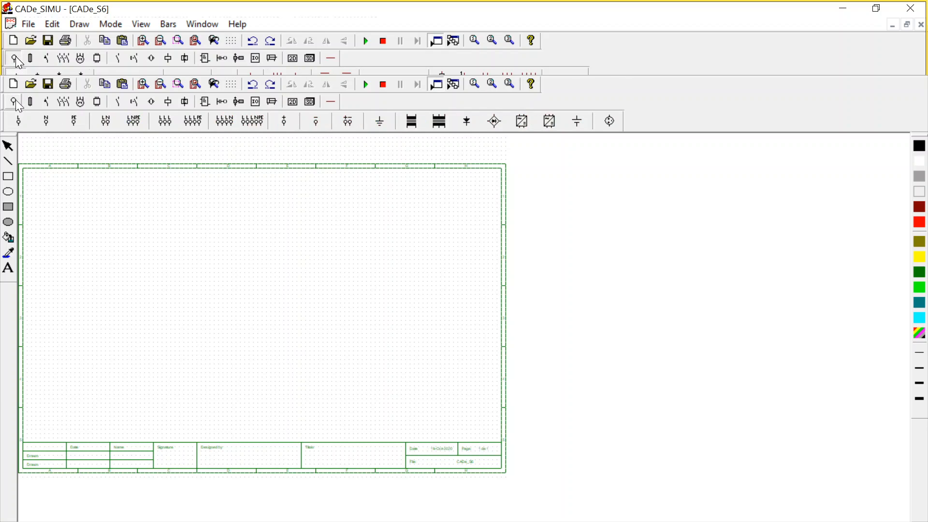
pyautogui.click(223, 121)
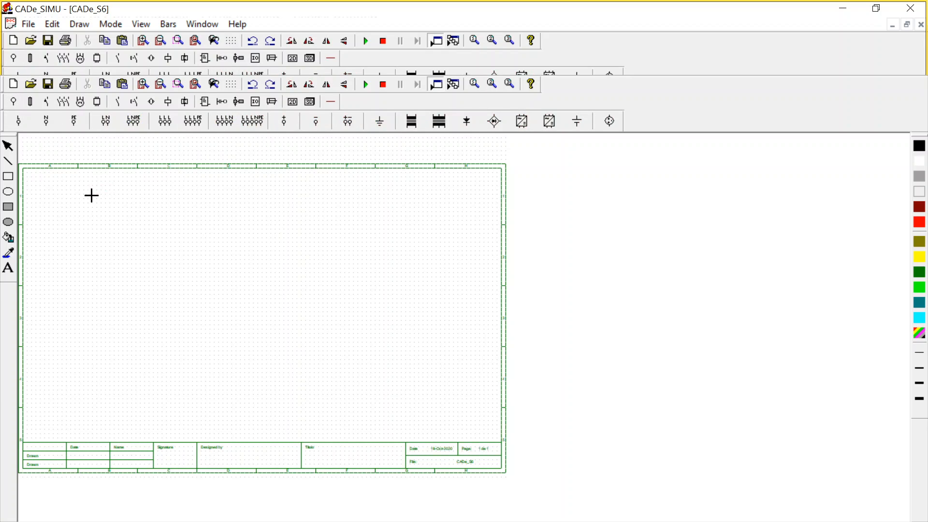
pyautogui.press('Escape')
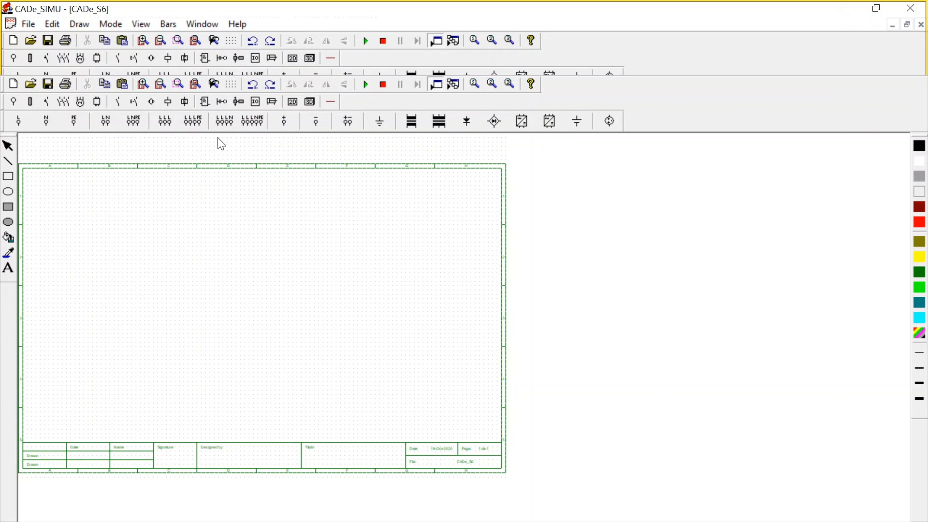
pyautogui.click(196, 121)
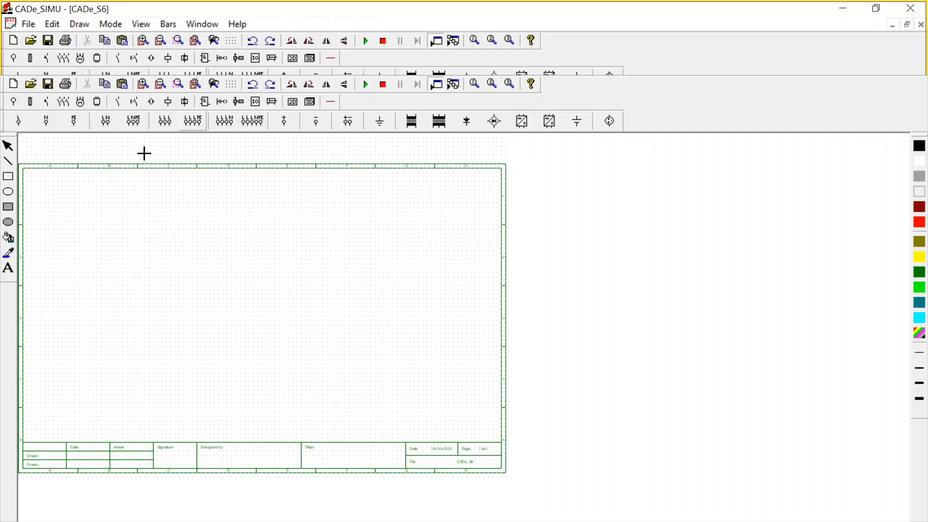
pyautogui.click(117, 188)
pyautogui.press('Escape')
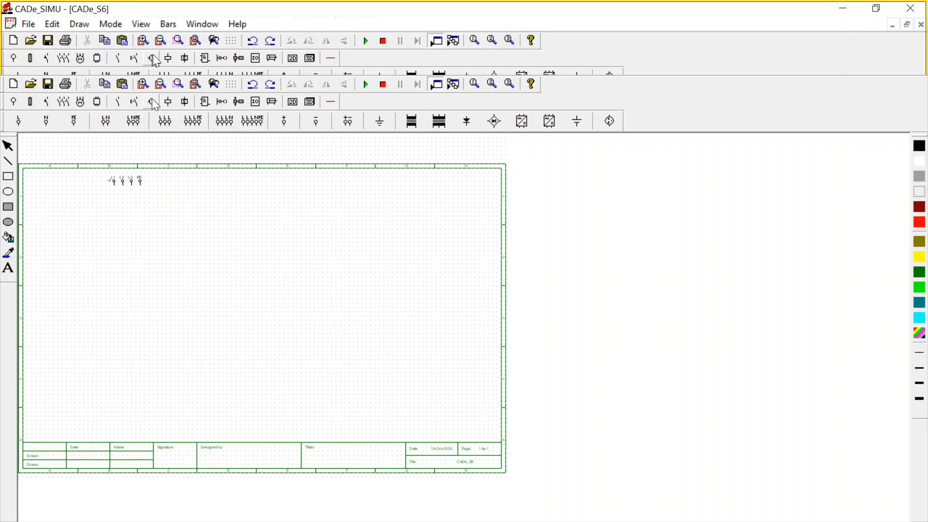
# - Place the three-pole motor circuit breaker -Q below the supply, with its poles aligned to L1, L2 and L3
pyautogui.click(31, 102)
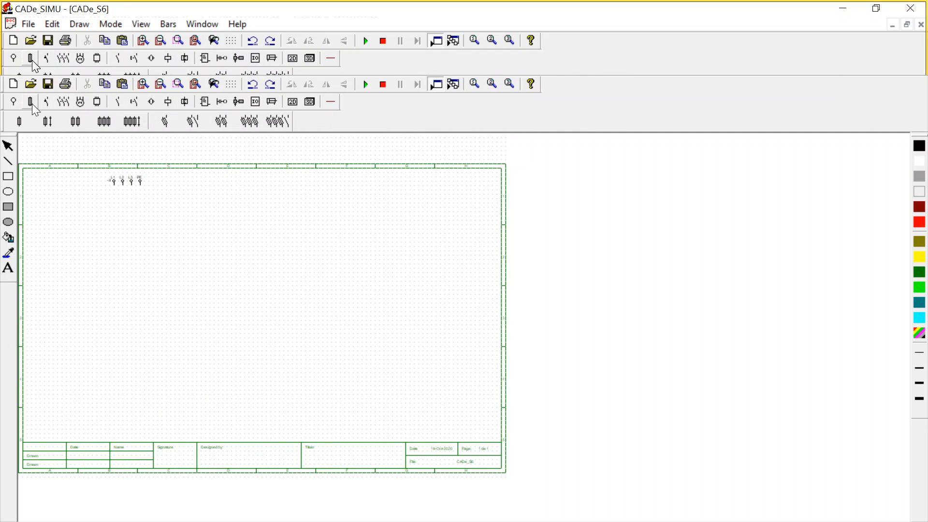
pyautogui.click(57, 103)
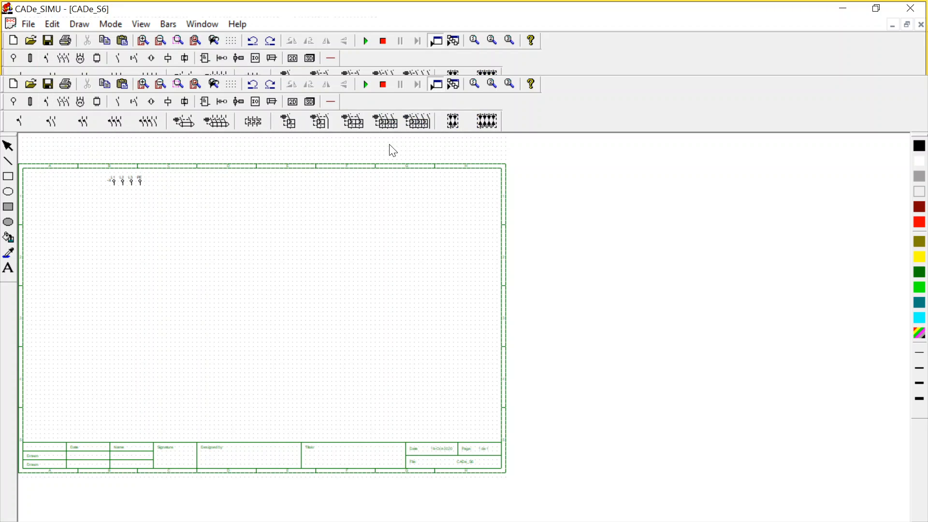
pyautogui.click(429, 116)
pyautogui.press('Escape')
pyautogui.click(394, 119)
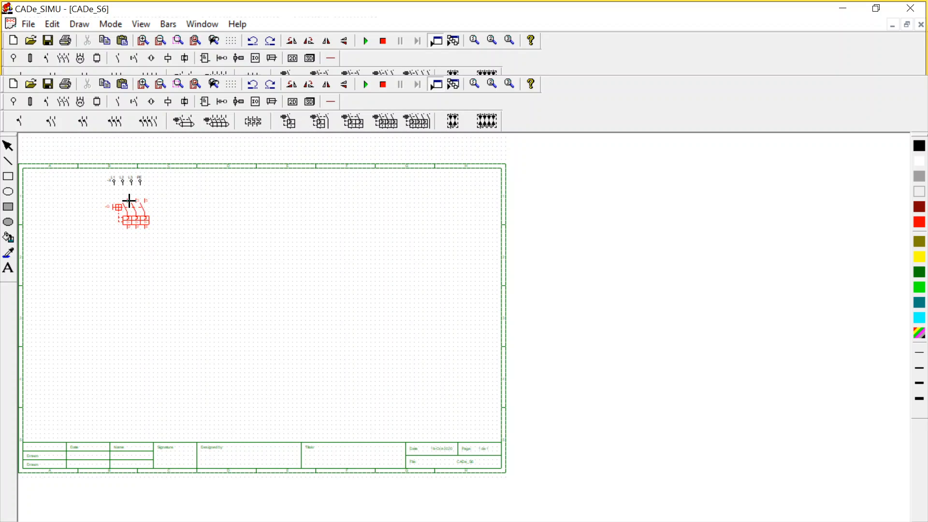
pyautogui.scroll(3, 91, 211)
pyautogui.scroll(2, 275, 277)
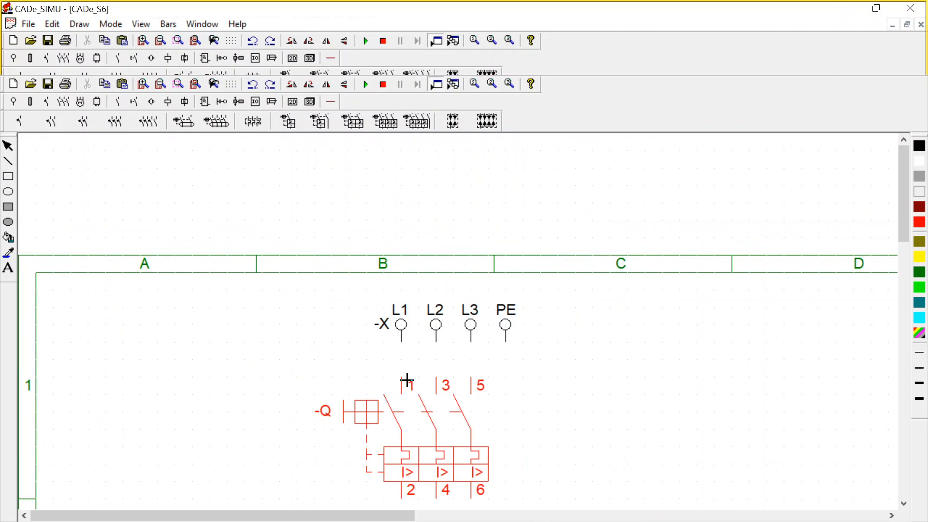
pyautogui.click(409, 378)
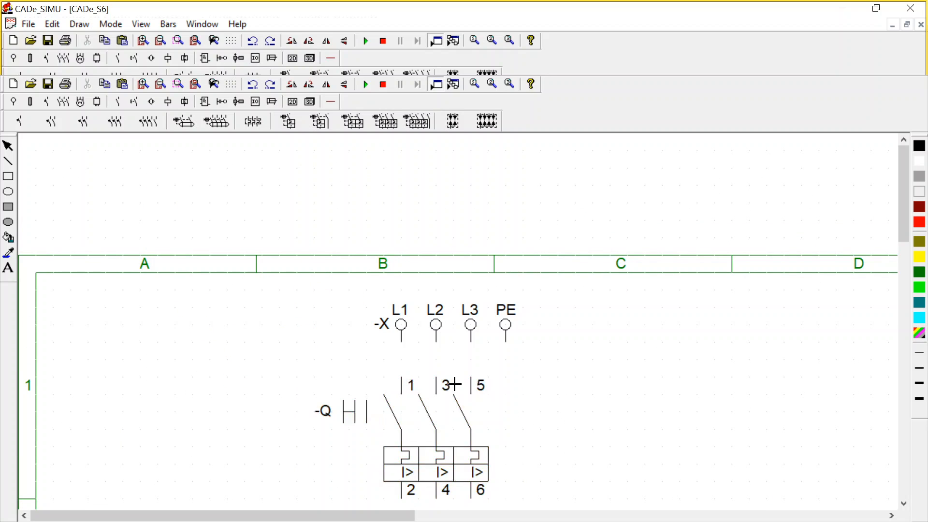
pyautogui.press('Escape')
# - Place the three-pole thermal overload relay -F well below breaker -Q, aligned with its poles
pyautogui.scroll(-1, 667, 366)
pyautogui.scroll(-1, 671, 372)
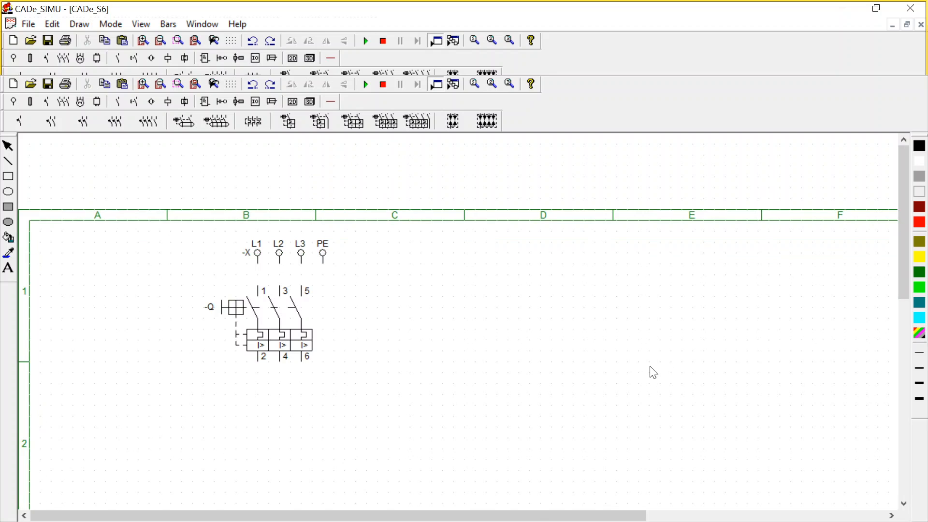
pyautogui.click(259, 121)
pyautogui.scroll(-2, 404, 316)
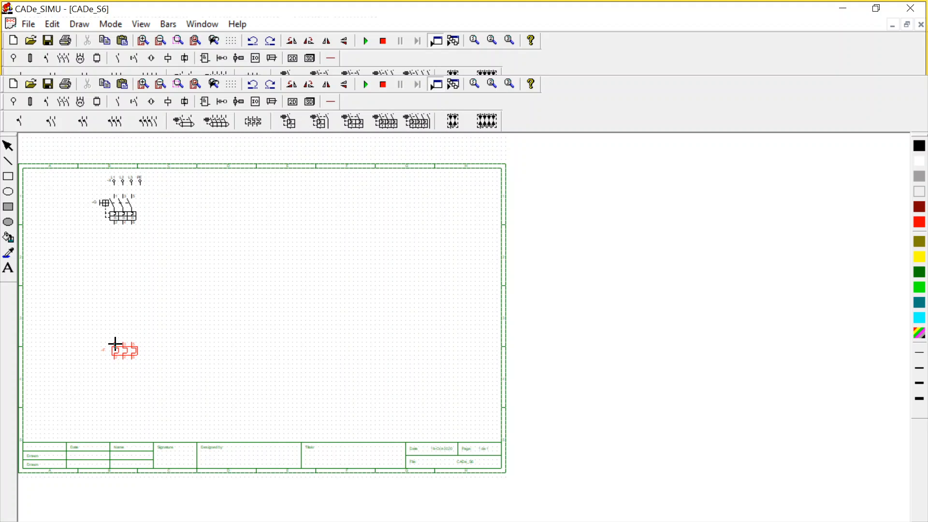
pyautogui.scroll(2, 124, 315)
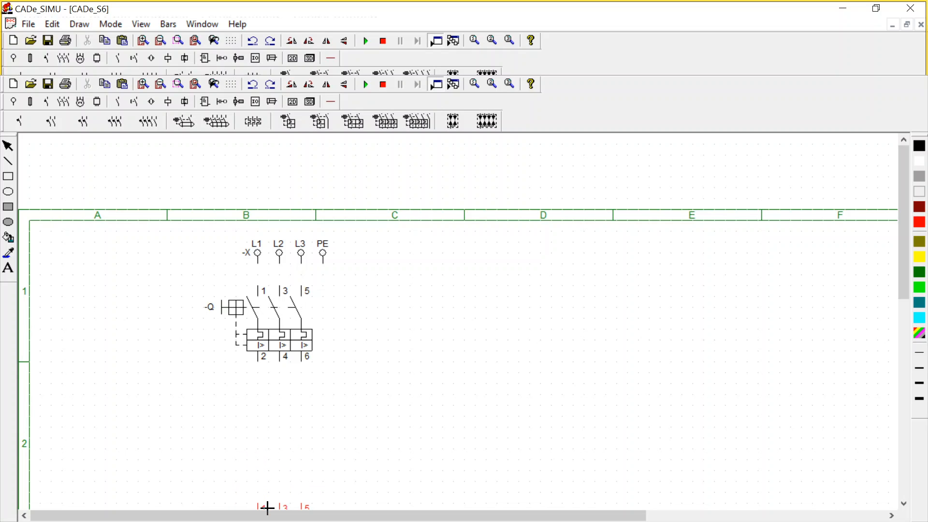
pyautogui.click(267, 508)
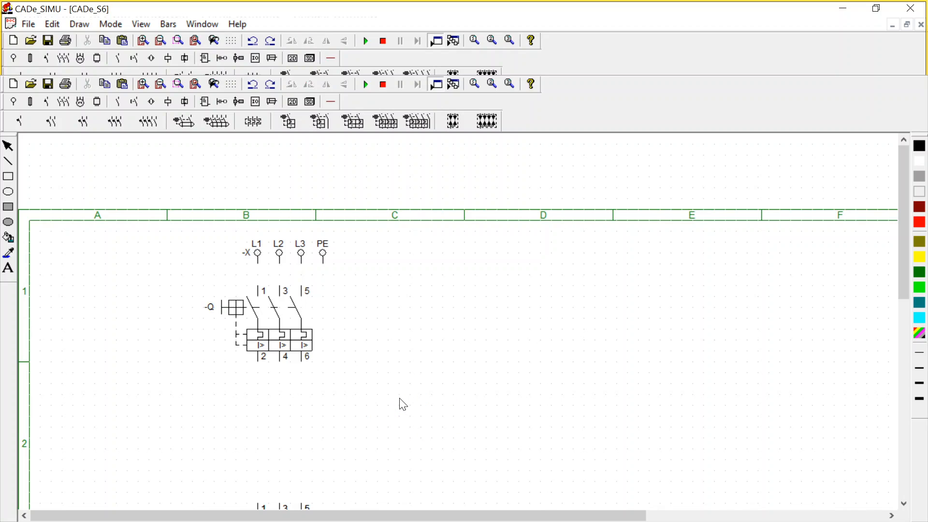
# - Place a three-phase motor -M with PE terminal directly below overload relay -F, aligned with its poles
pyautogui.click(80, 102)
pyautogui.click(16, 122)
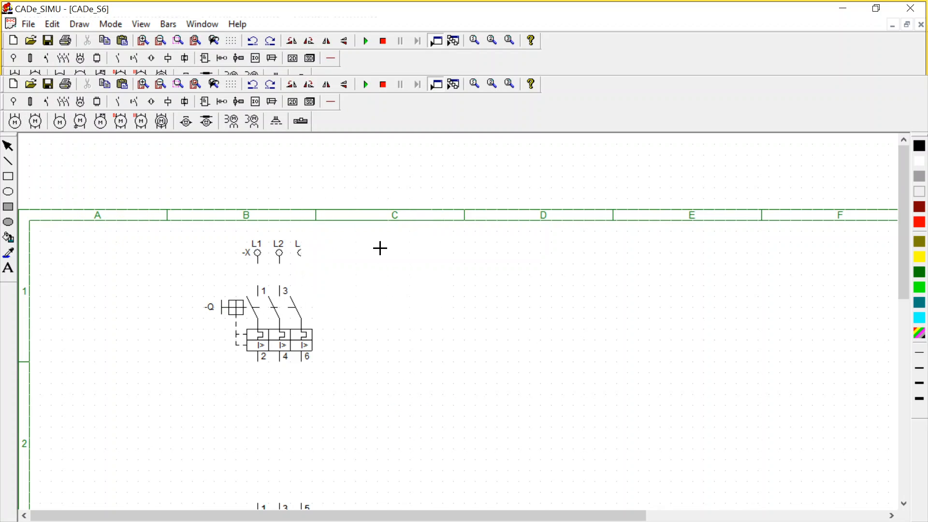
pyautogui.scroll(-2, 462, 336)
pyautogui.scroll(-2, 359, 373)
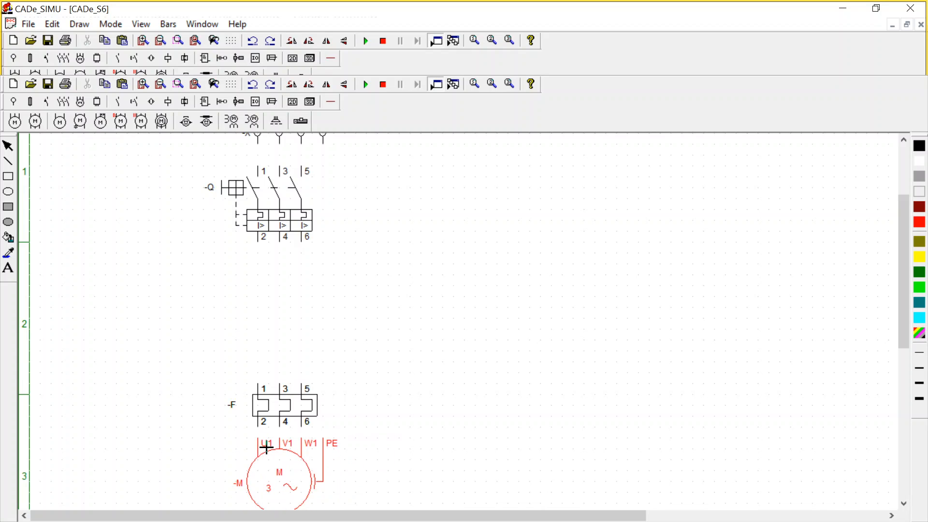
pyautogui.click(266, 448)
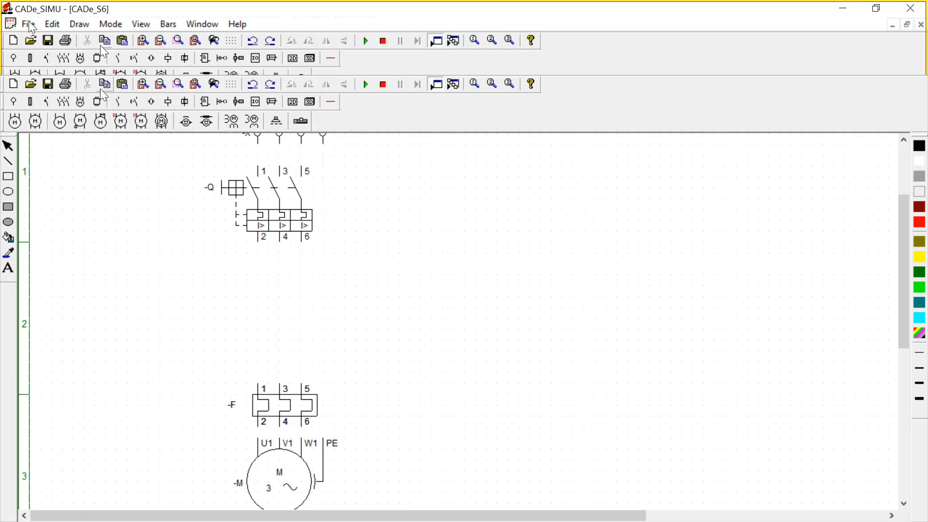
# - Place two three-pole -KM contactor contact sets, one between -Q and -F and one beside it on the left
pyautogui.click(64, 102)
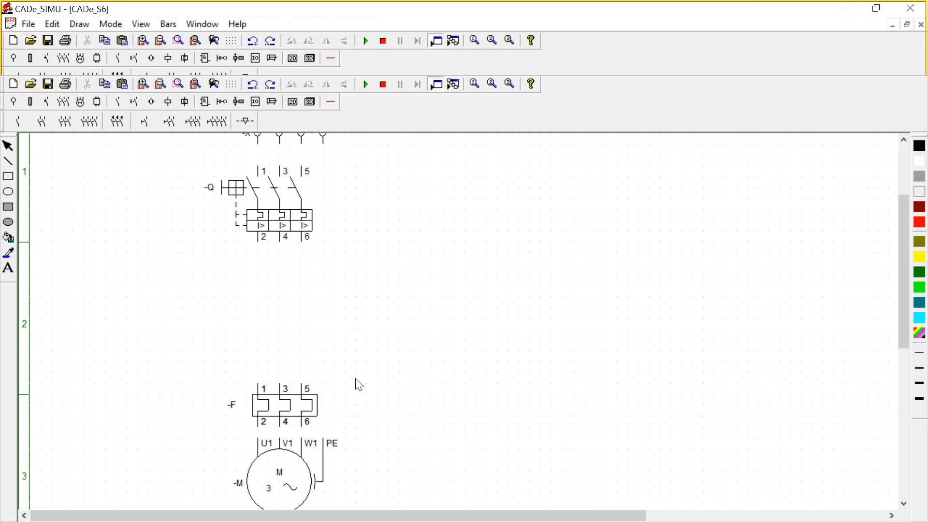
pyautogui.click(69, 125)
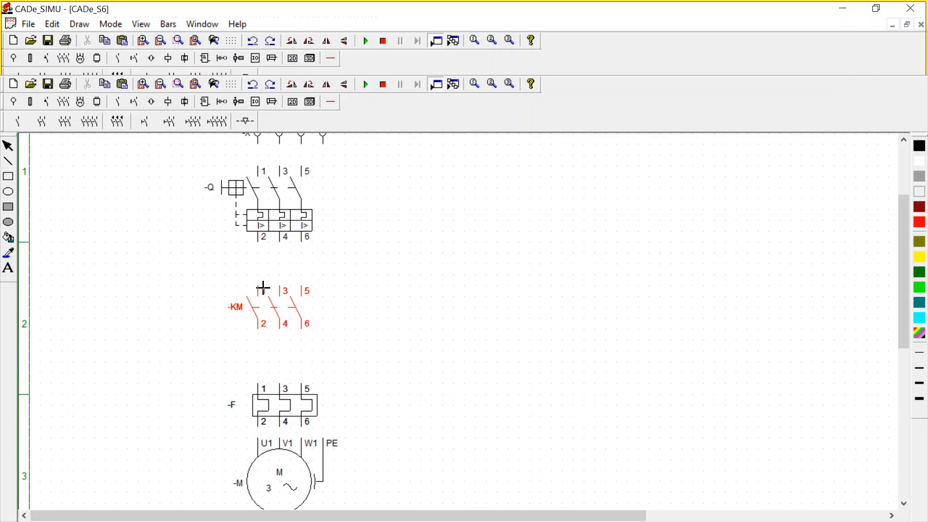
pyautogui.click(262, 288)
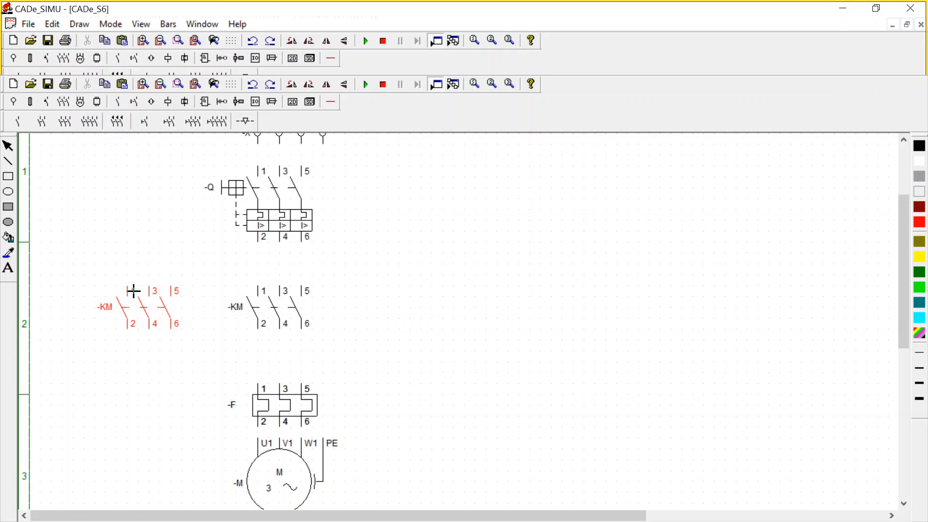
pyautogui.click(134, 290)
pyautogui.rightClick(560, 240)
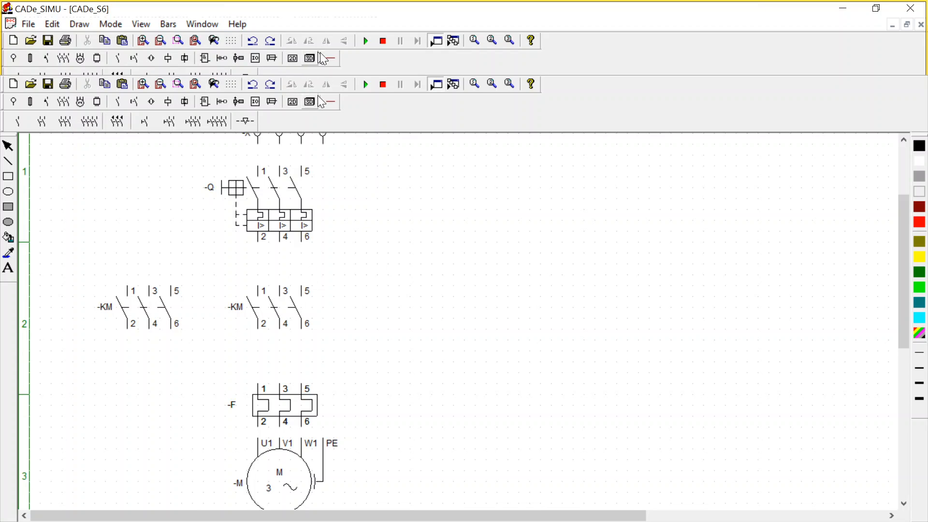
# - Draw three-phase wires from the supply to breaker -Q and from -Q to the -KM contacts below it
pyautogui.click(333, 59)
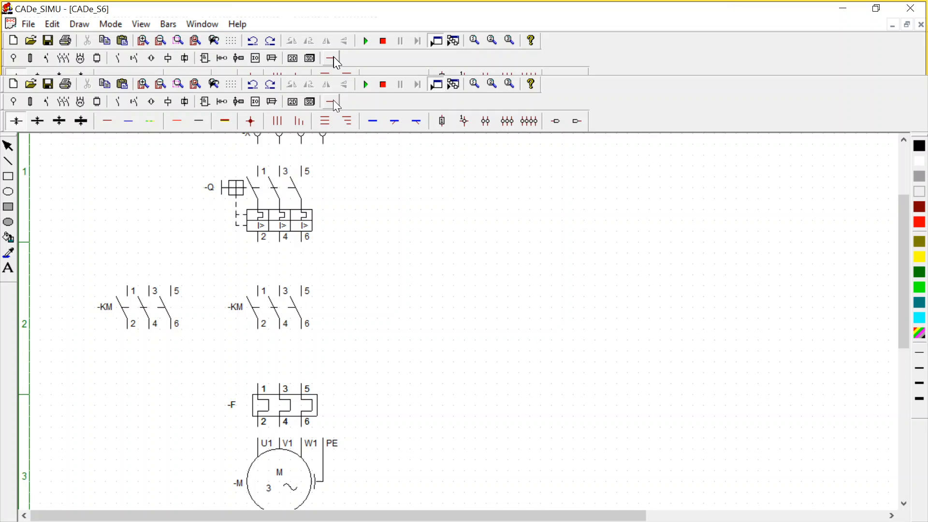
pyautogui.click(277, 118)
pyautogui.click(259, 150)
pyautogui.click(260, 169)
pyautogui.click(259, 244)
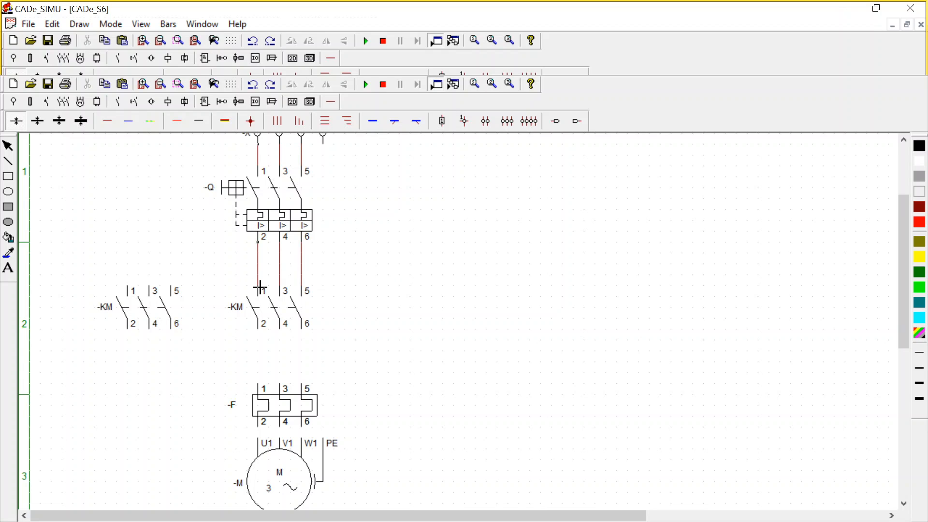
pyautogui.click(260, 288)
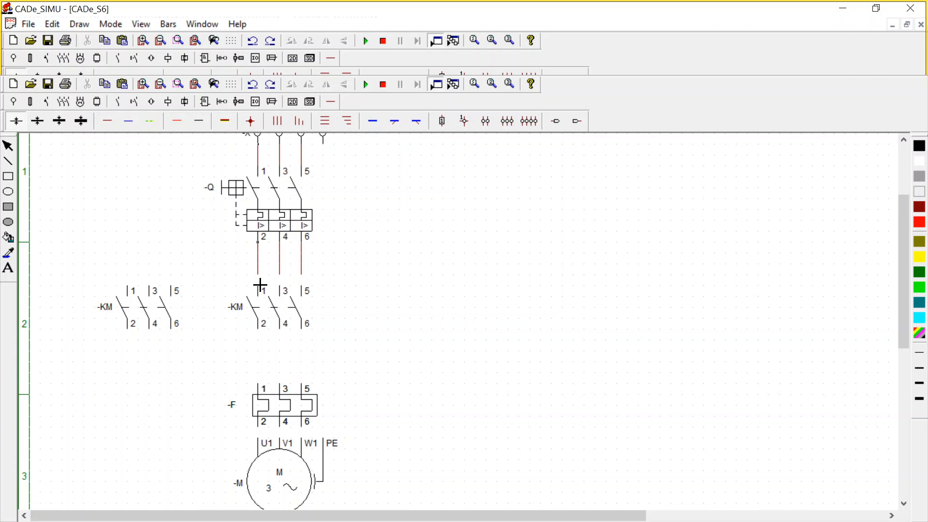
# - Draw three-phase wires from the central -KM contacts to relay -F and from -F to the motor terminals
pyautogui.click(261, 337)
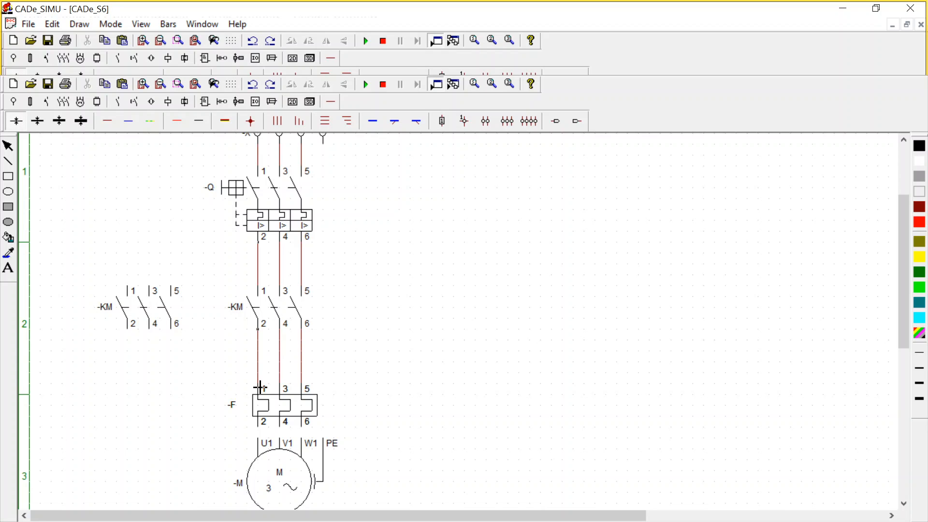
pyautogui.click(260, 387)
pyautogui.click(259, 431)
pyautogui.click(260, 441)
# - Draw three staggered horizontal phase wires from above the left -KM contacts towards the main line below -Q
pyautogui.click(346, 122)
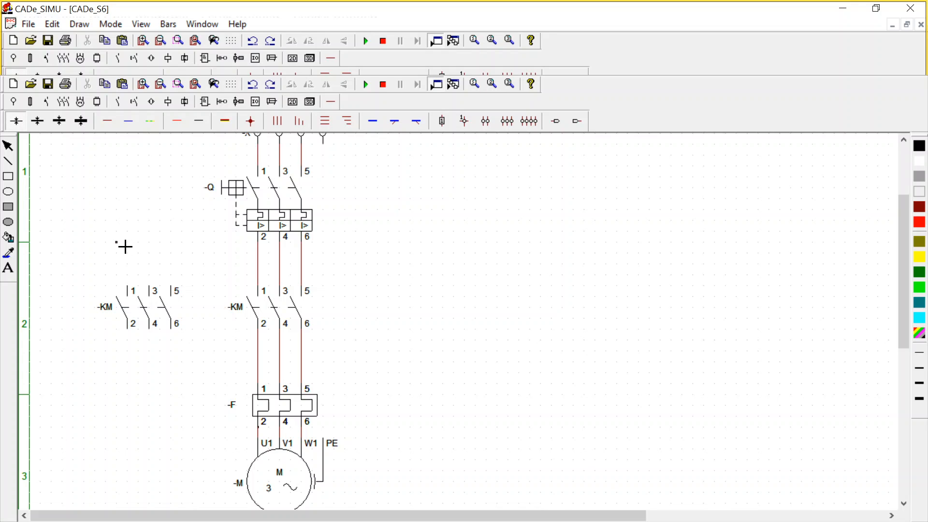
pyautogui.moveTo(129, 246)
pyautogui.mouseDown()
pyautogui.moveTo(257, 259)
pyautogui.moveTo(243, 256)
pyautogui.mouseUp()
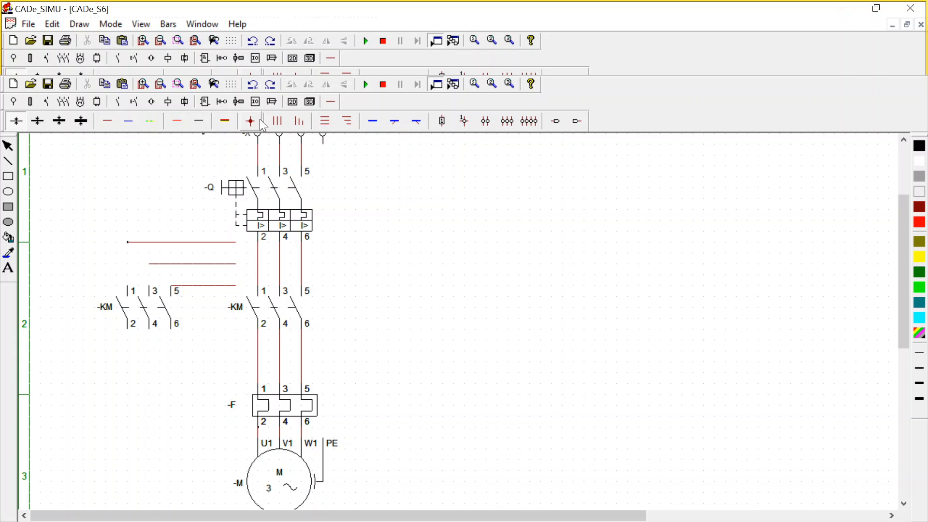
# - Extend the three staggered phase wires to link the top terminals of the left -KM contacts with the main lines below -Q
pyautogui.click(298, 119)
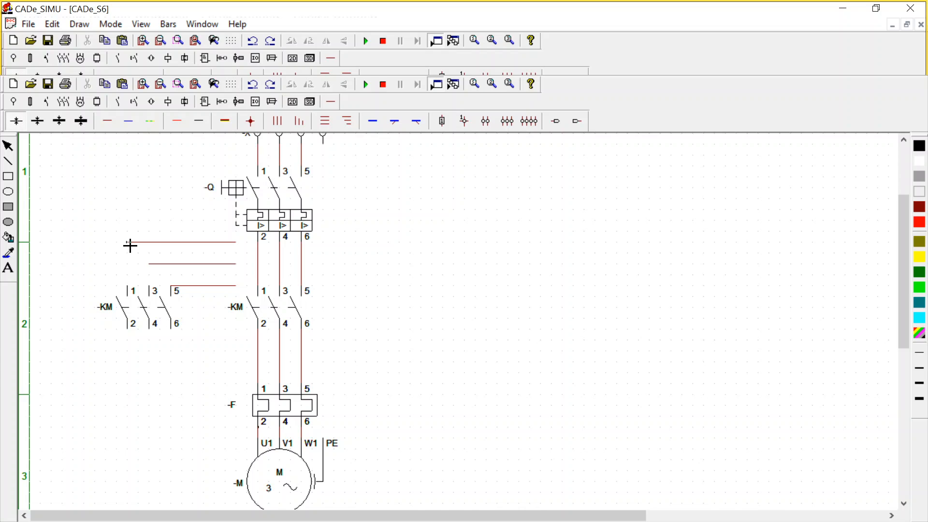
pyautogui.moveTo(129, 248); pyautogui.dragTo(130, 286)
pyautogui.moveTo(236, 246); pyautogui.dragTo(280, 264)
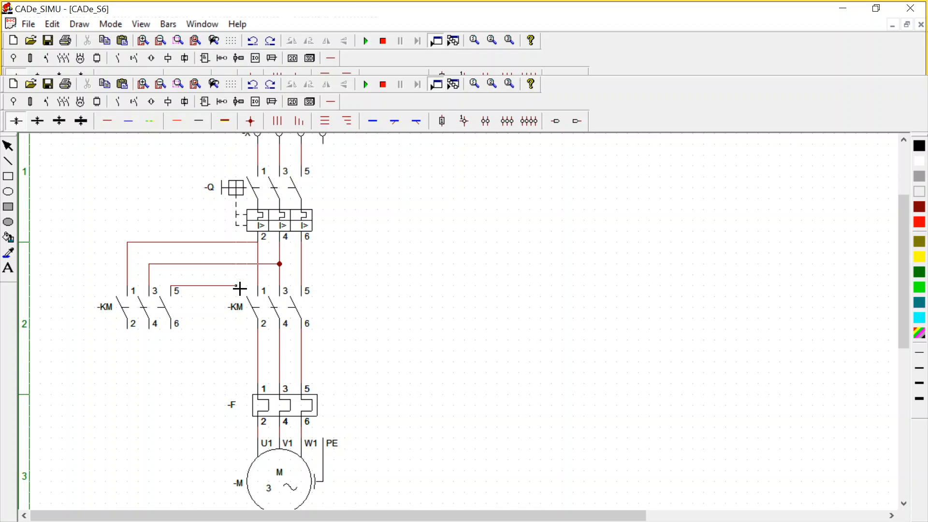
pyautogui.moveTo(240, 289); pyautogui.dragTo(301, 284)
pyautogui.rightClick(356, 275)
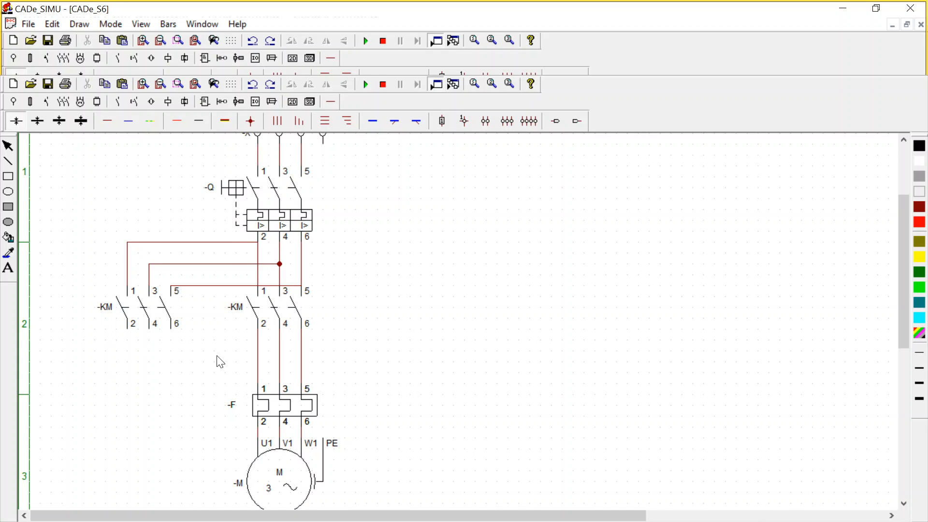
# - Wire the left -KM outputs to the lines above -F with phases swapped: 6 to the second line, 4 to the third, 2 to the first
pyautogui.click(300, 122)
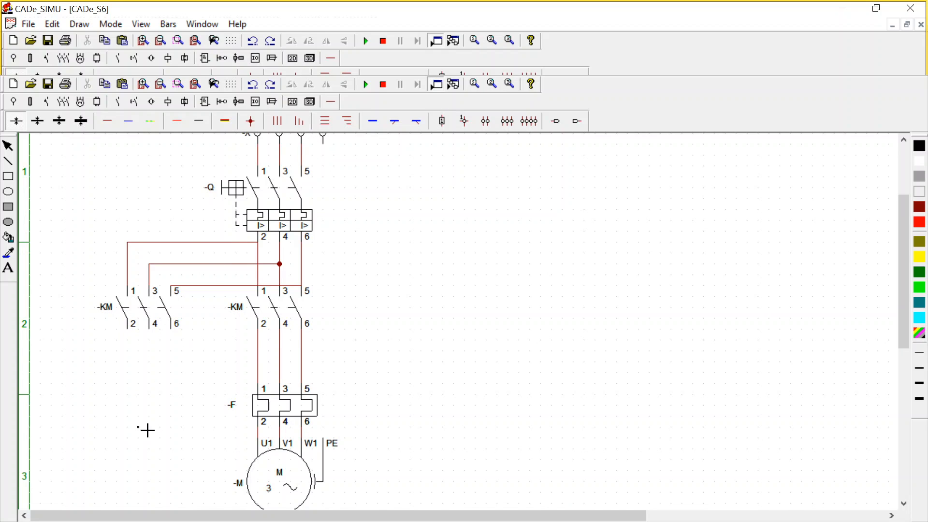
pyautogui.rightClick(455, 324)
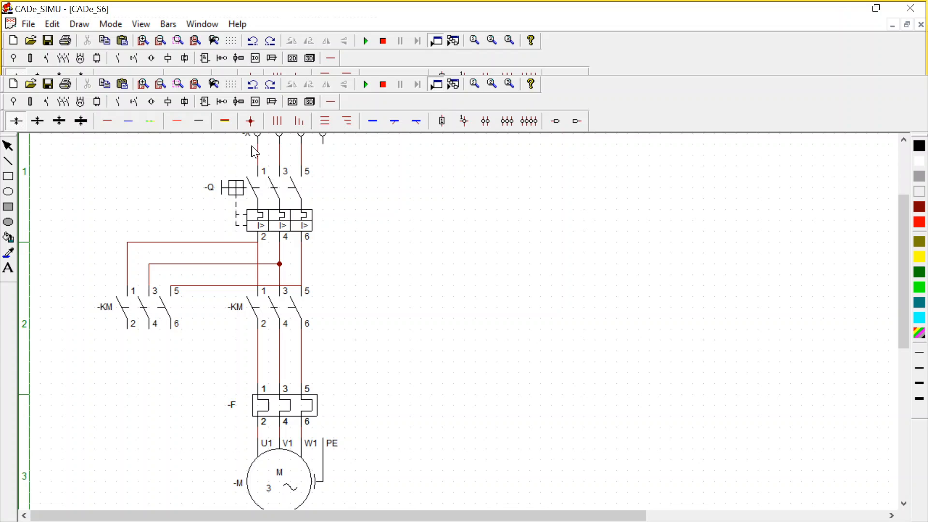
pyautogui.click(114, 121)
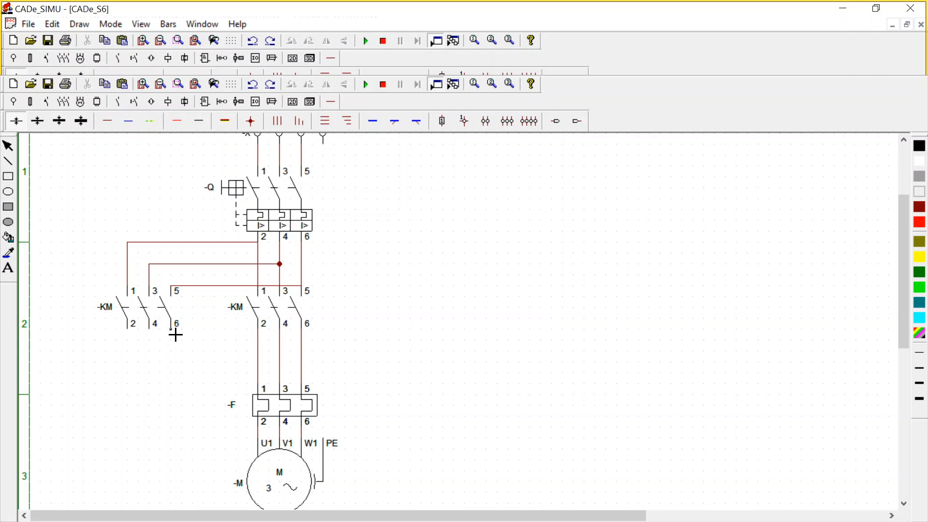
pyautogui.click(174, 333)
pyautogui.click(284, 347)
pyautogui.click(152, 338)
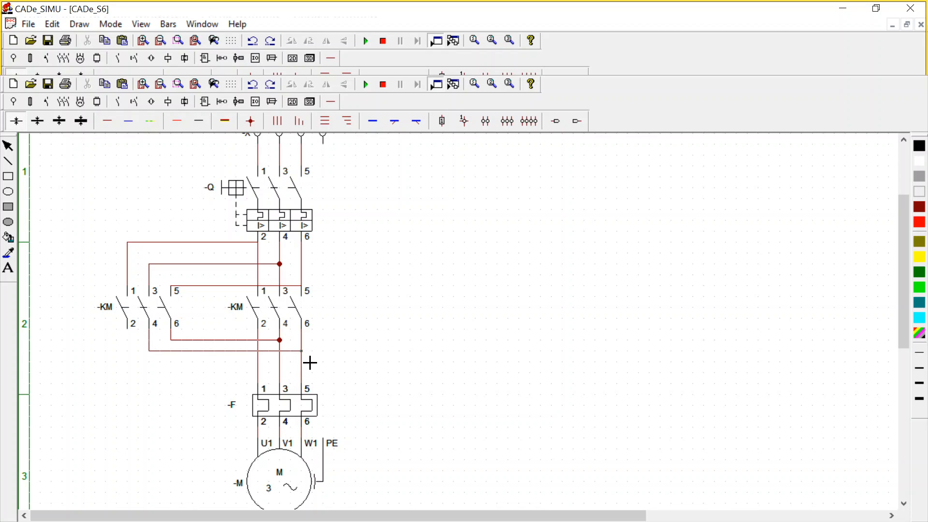
pyautogui.click(129, 337)
pyautogui.click(130, 366)
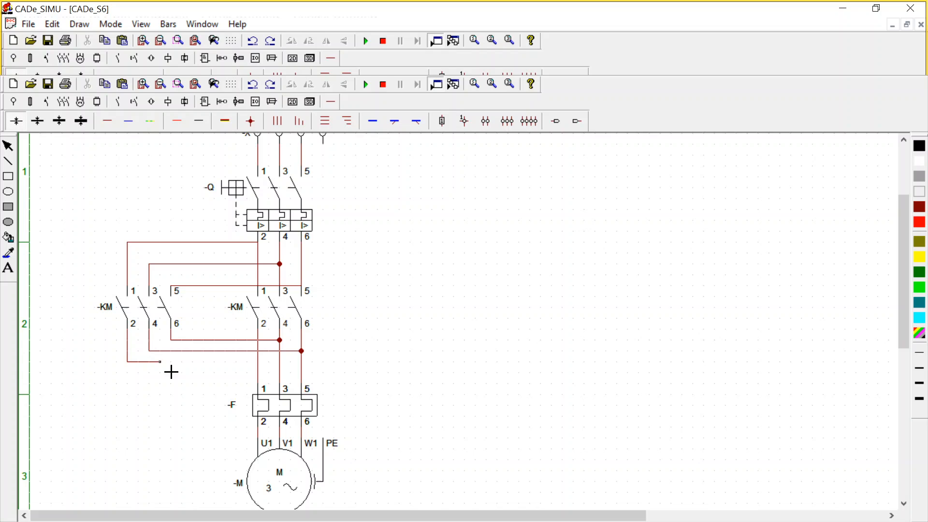
pyautogui.click(264, 382)
# - Draw the protective earth wire from the supply's fourth terminal down to the motor's PE terminal
pyautogui.click(151, 122)
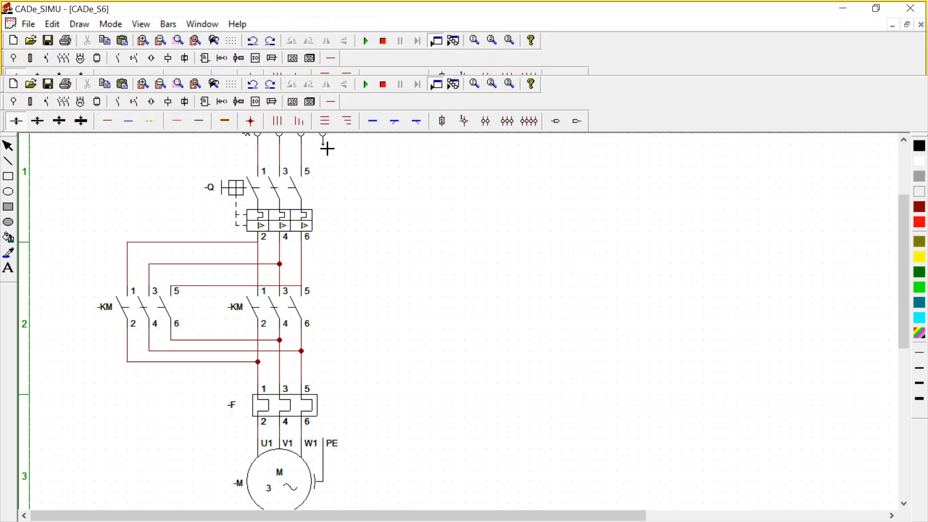
pyautogui.moveTo(309, 452); pyautogui.dragTo(323, 440)
pyautogui.rightClick(427, 379)
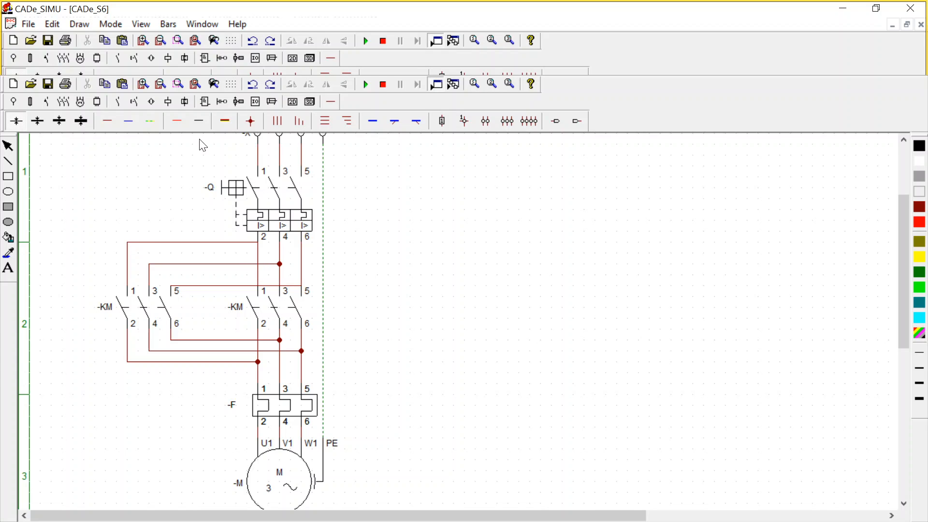
# - Place two single-pole -F fuses rotated horizontal, one beside the supply lines above -Q and one beside the motor
pyautogui.click(30, 101)
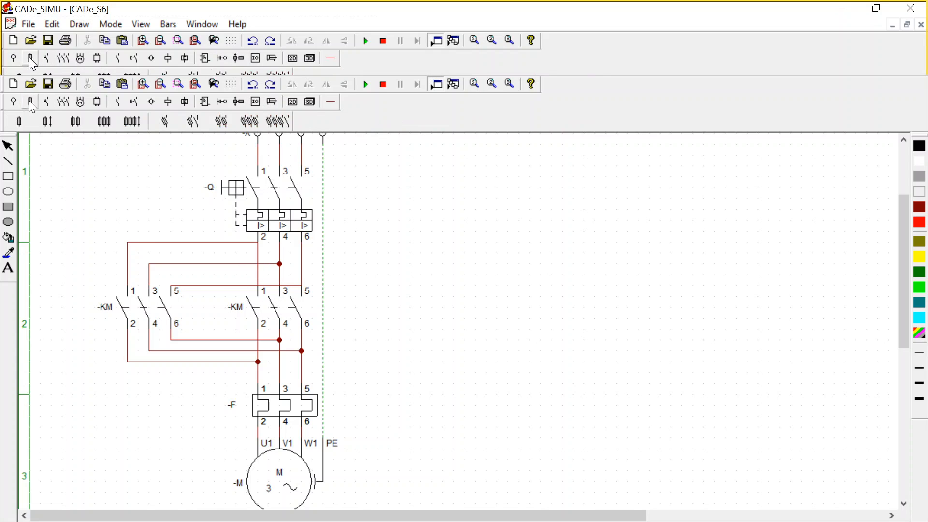
pyautogui.click(21, 121)
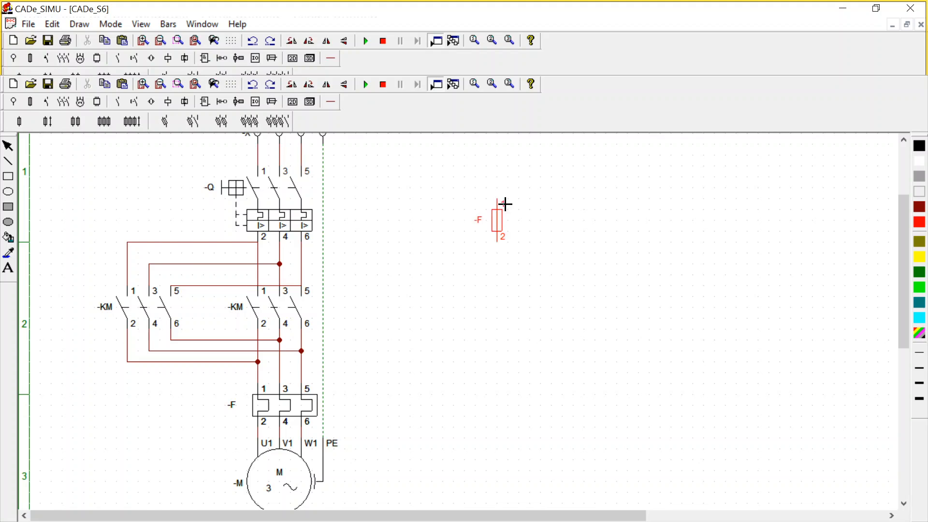
pyautogui.click(422, 138)
pyautogui.click(293, 42)
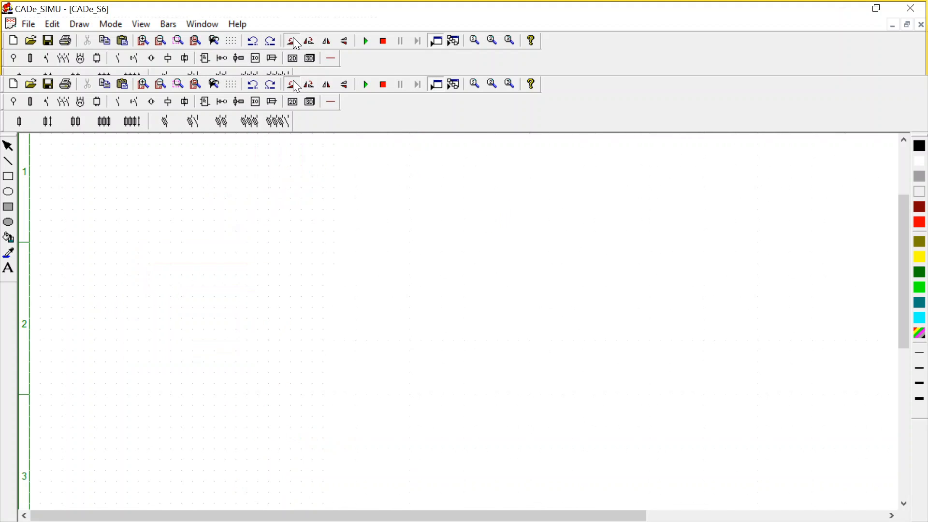
pyautogui.click(377, 160)
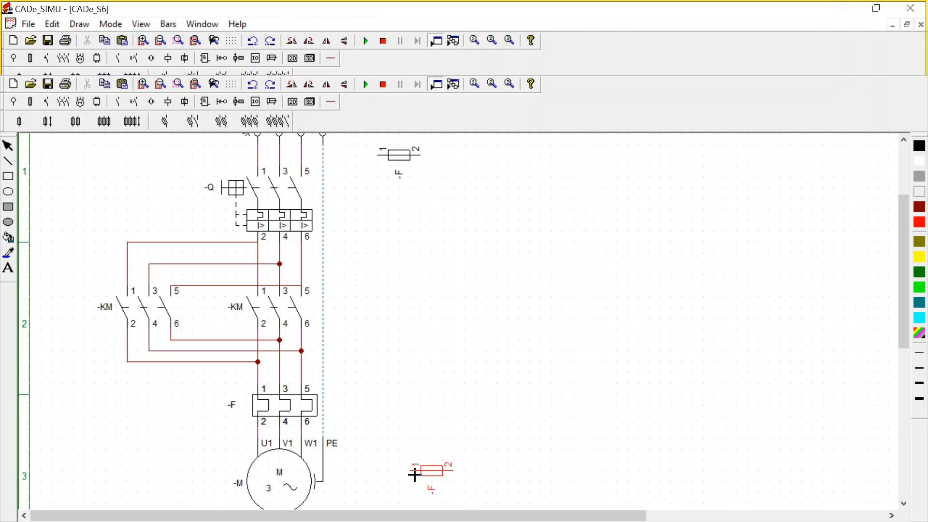
pyautogui.click(387, 488)
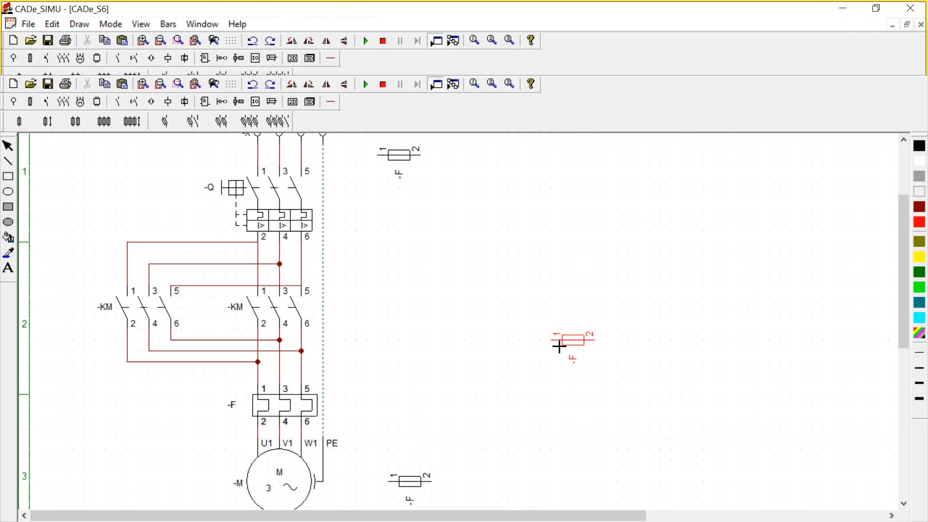
pyautogui.rightClick(568, 346)
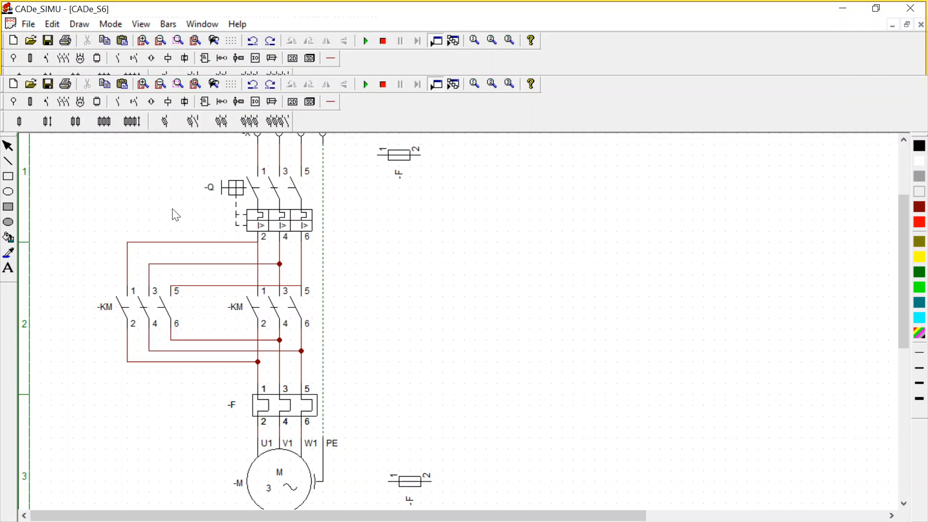
# - Draw a phase wire from the third supply line above -Q to terminal 1 of the upper fuse
pyautogui.click(168, 102)
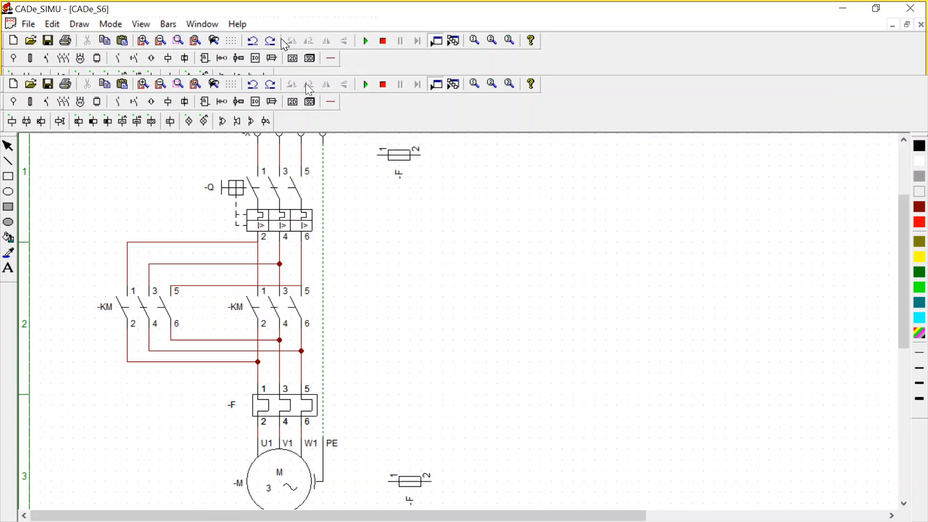
pyautogui.click(329, 102)
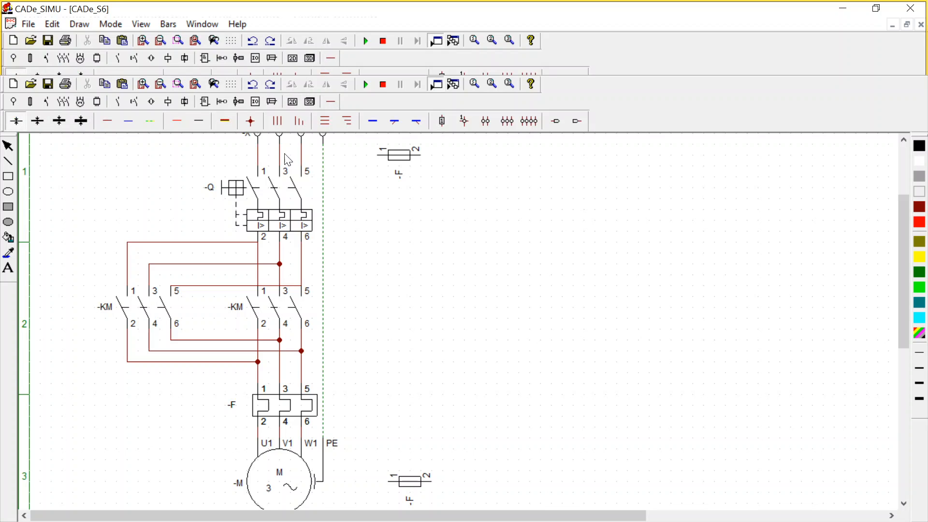
pyautogui.click(108, 121)
pyautogui.moveTo(304, 160); pyautogui.dragTo(378, 155)
pyautogui.click(307, 158)
pyautogui.moveTo(283, 149)
pyautogui.mouseDown()
pyautogui.moveTo(310, 148)
pyautogui.moveTo(290, 147)
pyautogui.mouseUp()
pyautogui.press('Escape')
# - Wire the second supply line above -Q to terminal 1 of the lower fuse, and extend a horizontal wire from that fuse's terminal 2
pyautogui.click(108, 121)
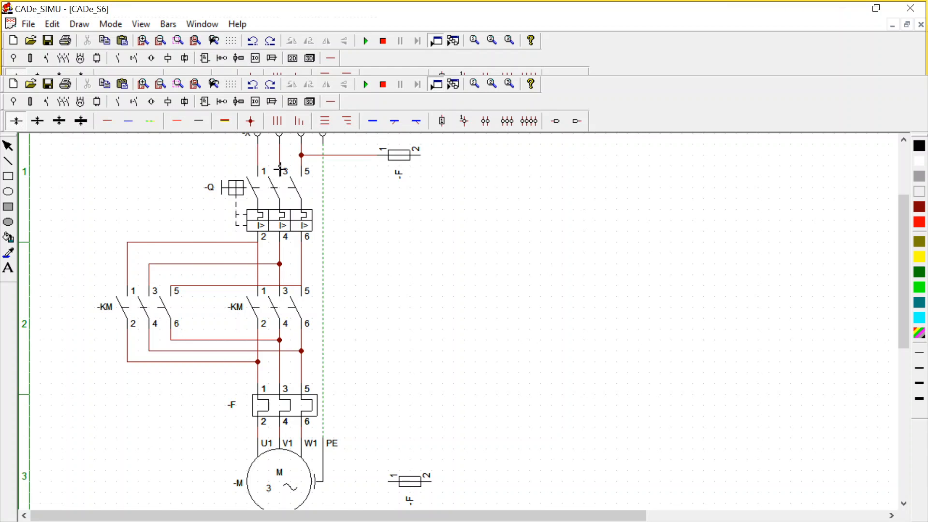
pyautogui.click(279, 166)
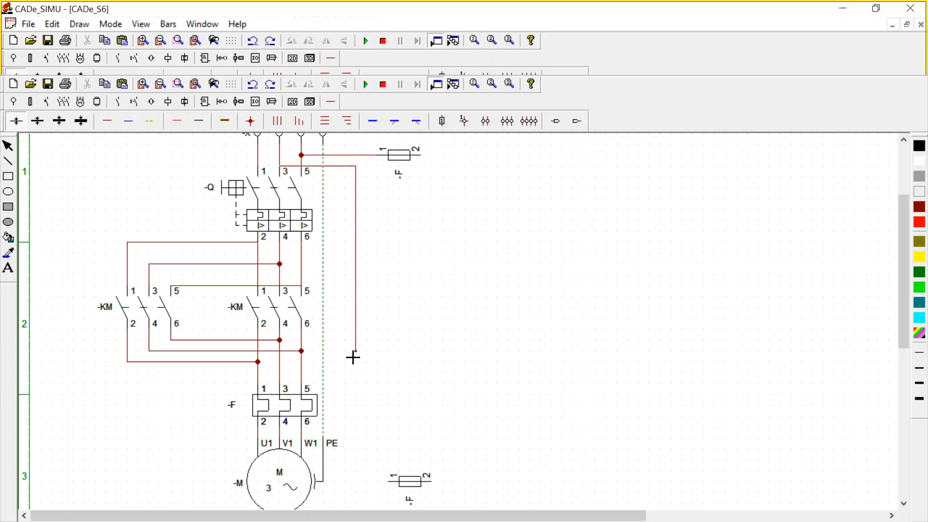
pyautogui.click(361, 485)
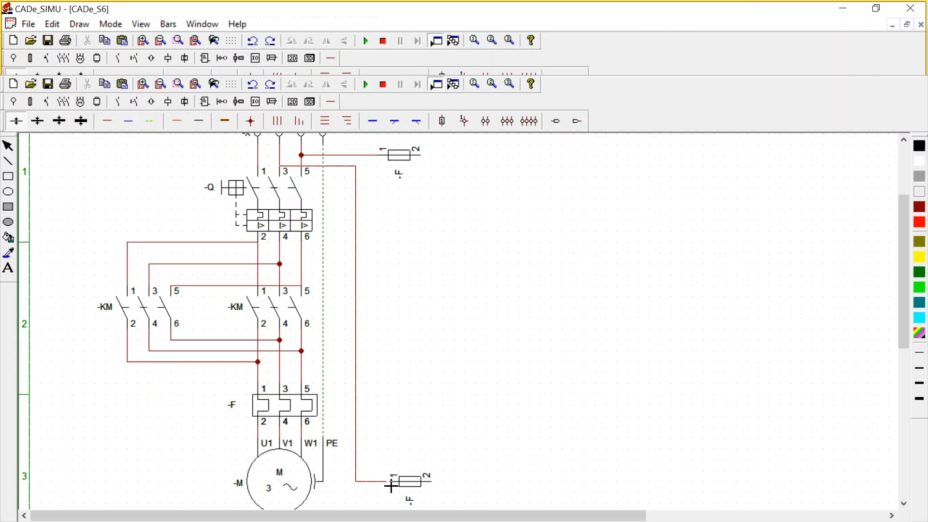
pyautogui.click(391, 485)
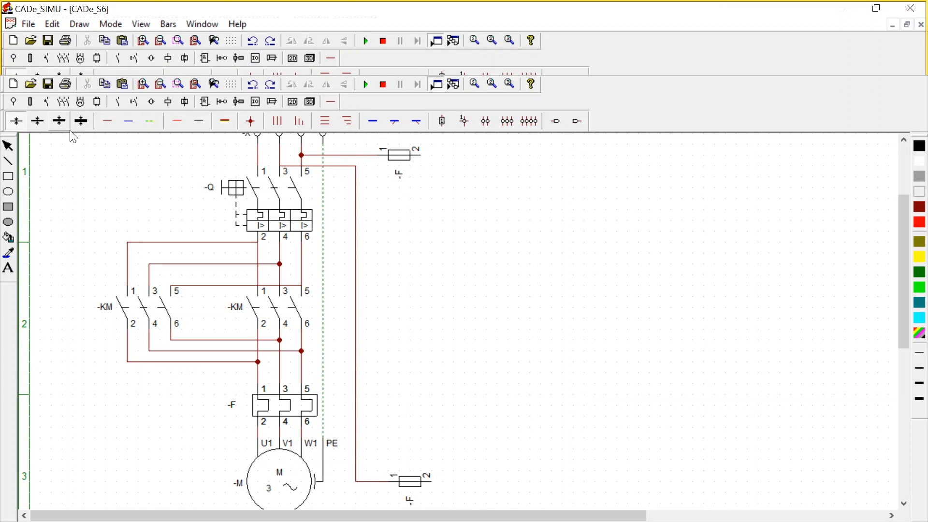
pyautogui.click(107, 122)
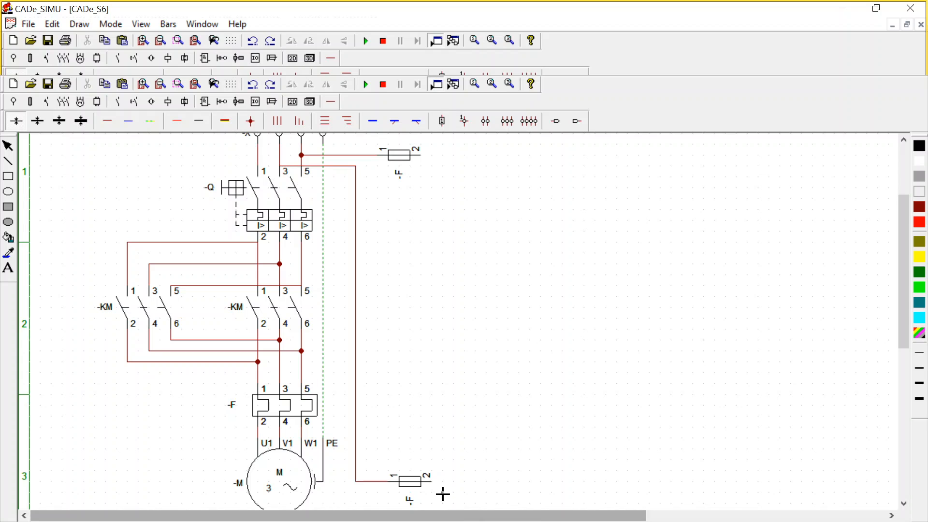
pyautogui.click(435, 483)
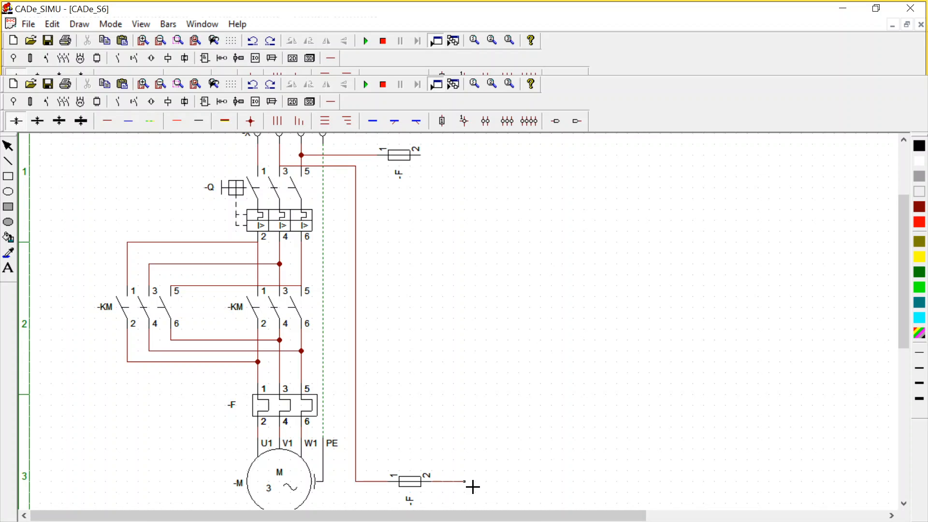
pyautogui.click(503, 482)
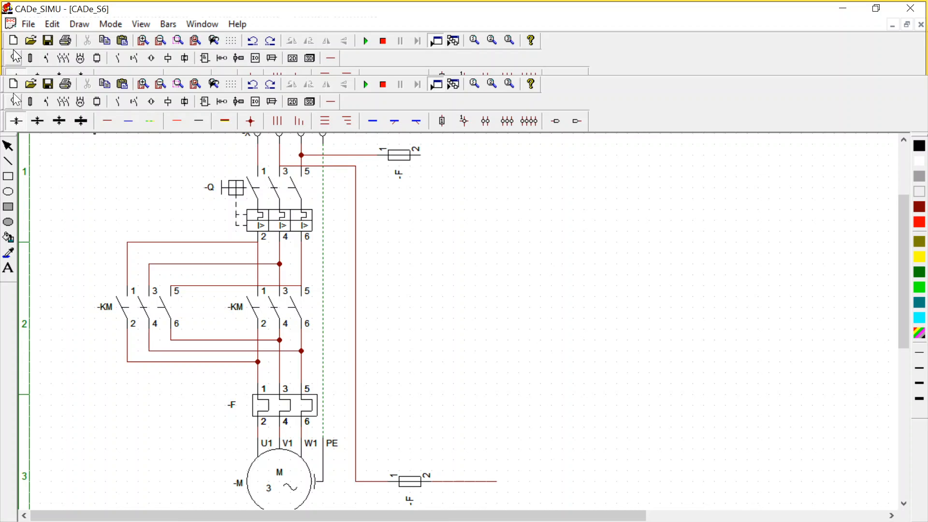
# - Place two -K relay coils side by side, the first with A2 on the end of the lower fuse's wire
pyautogui.click(163, 102)
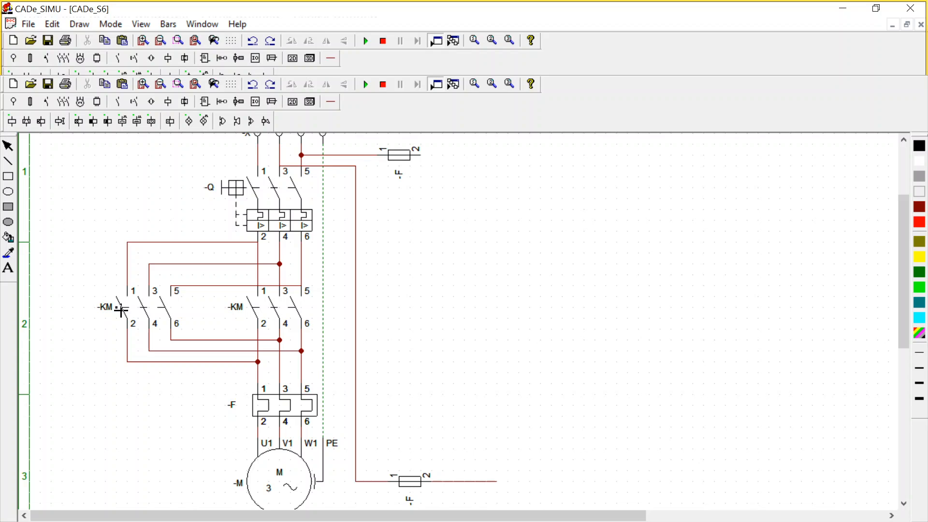
pyautogui.click(11, 124)
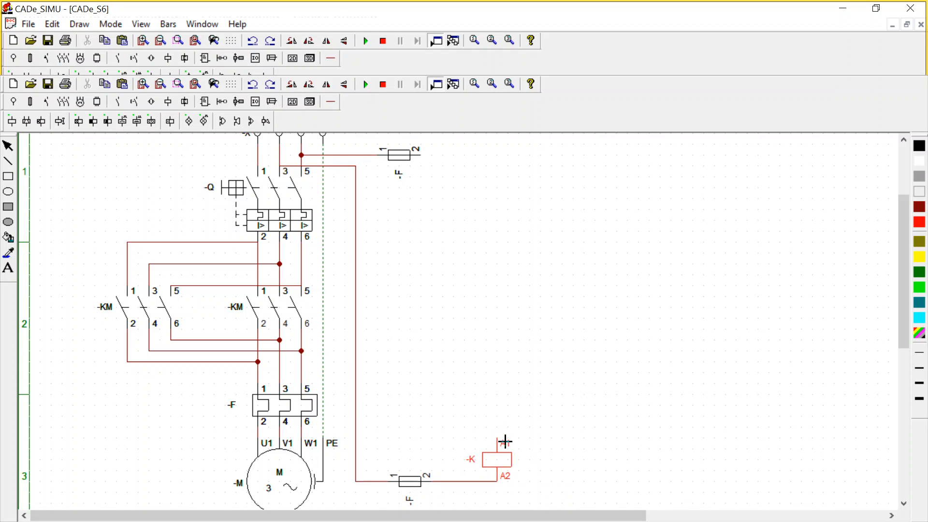
pyautogui.click(504, 441)
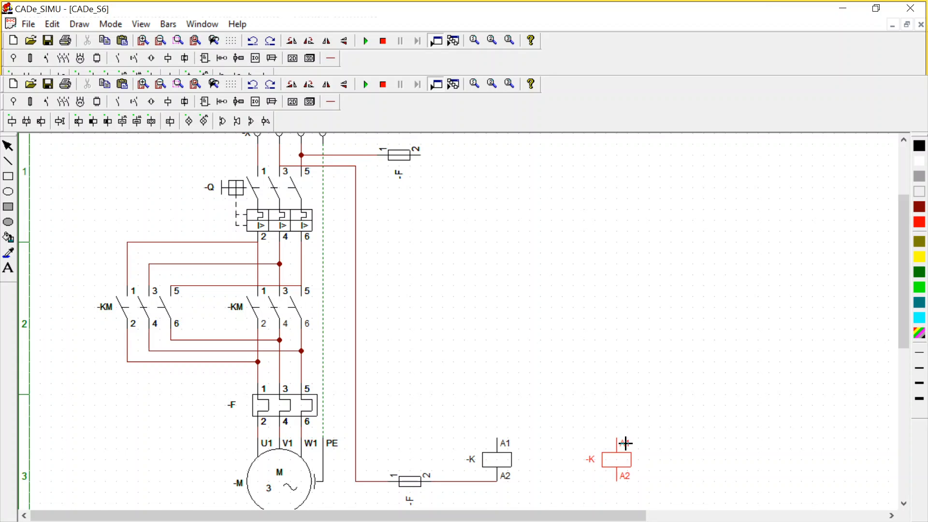
pyautogui.click(626, 442)
pyautogui.rightClick(793, 372)
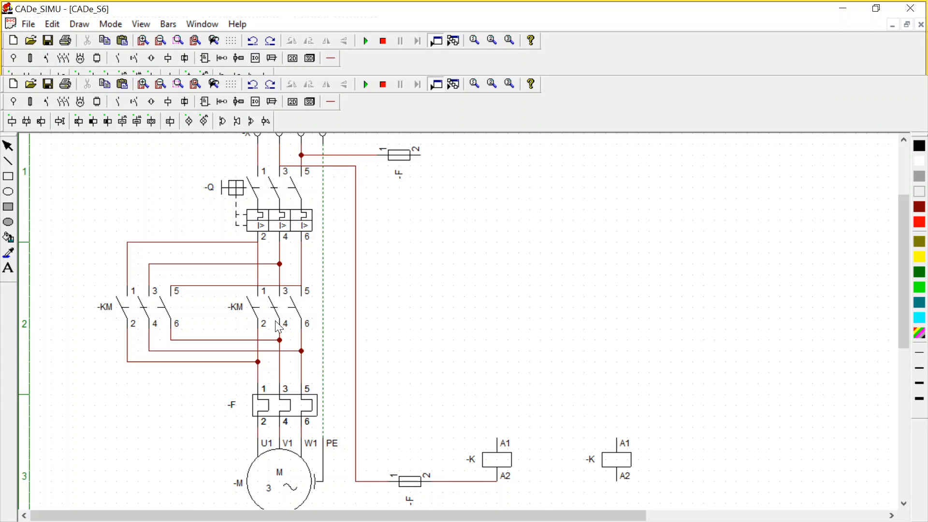
# - Rename the central contactor contacts -K1 and the left contactor contacts -K2
pyautogui.click(263, 307)
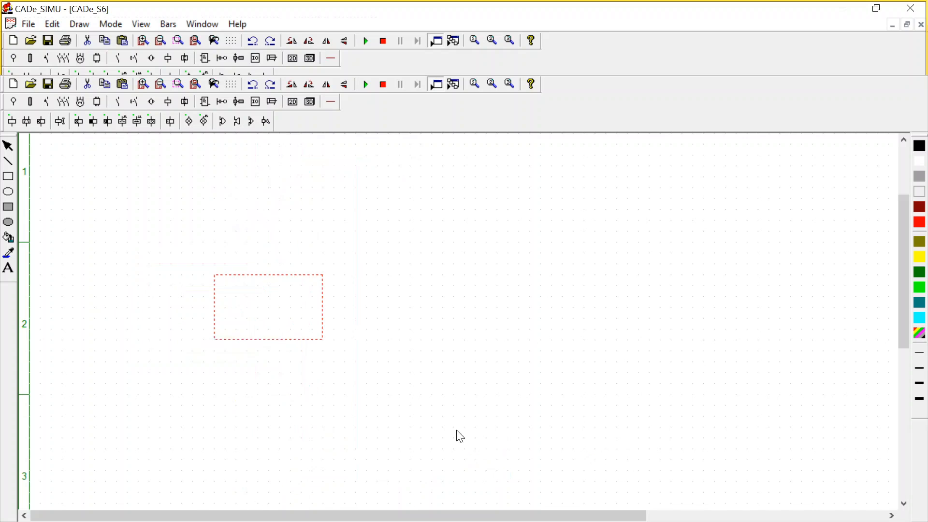
pyautogui.click(145, 309)
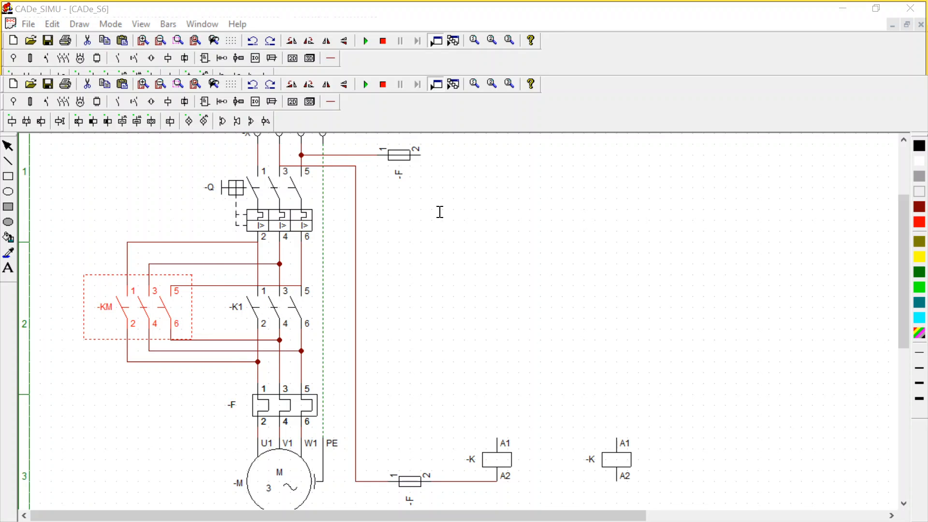
pyautogui.click(471, 429)
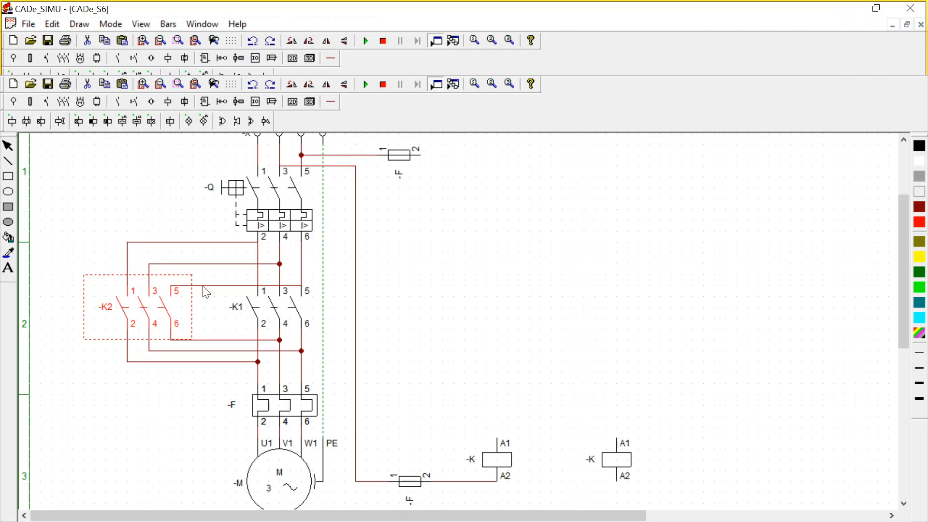
# - Rename the relay coil wired to the lower fuse -K1 and the other relay coil -K2
pyautogui.doubleClick(502, 459)
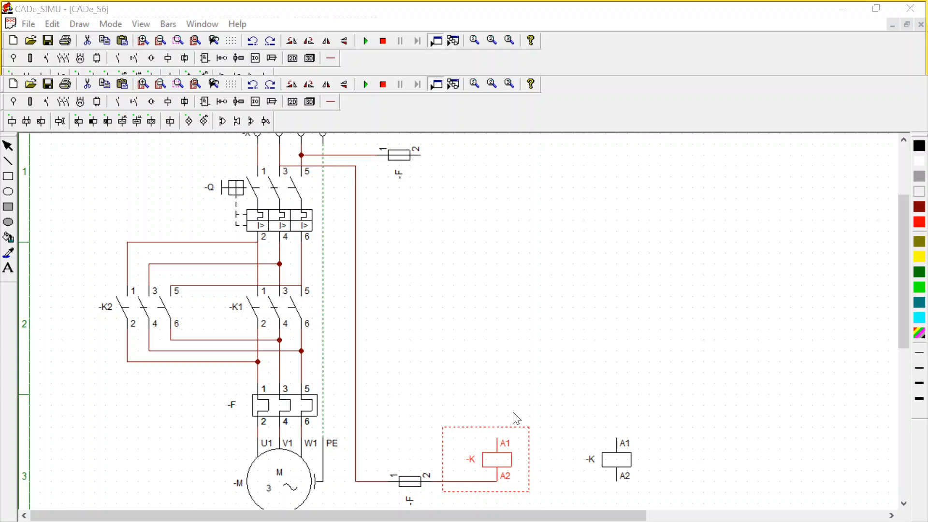
pyautogui.click(395, 362)
pyautogui.doubleClick(273, 322)
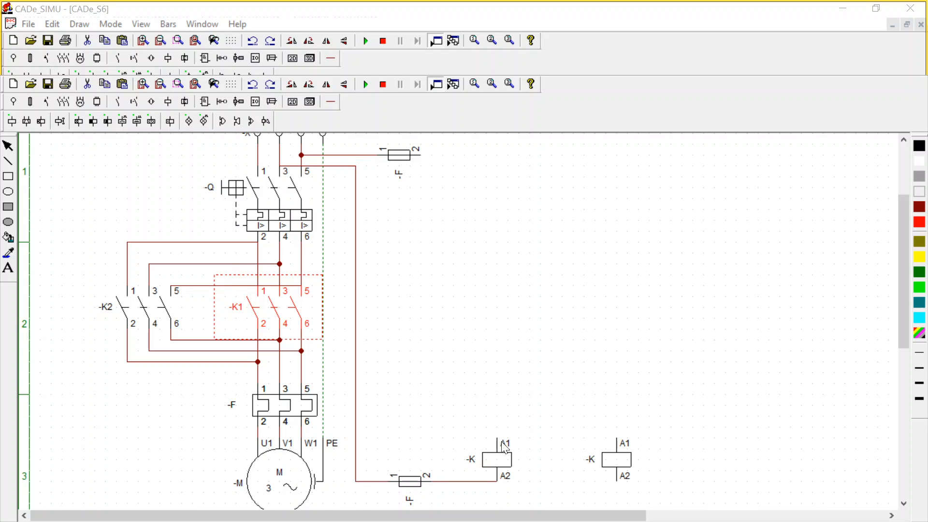
pyautogui.click(498, 464)
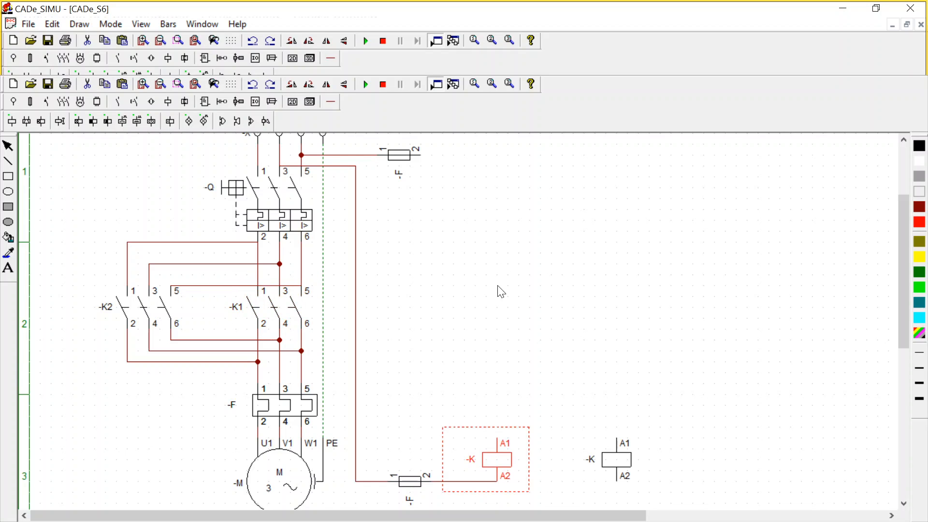
pyautogui.doubleClick(496, 448)
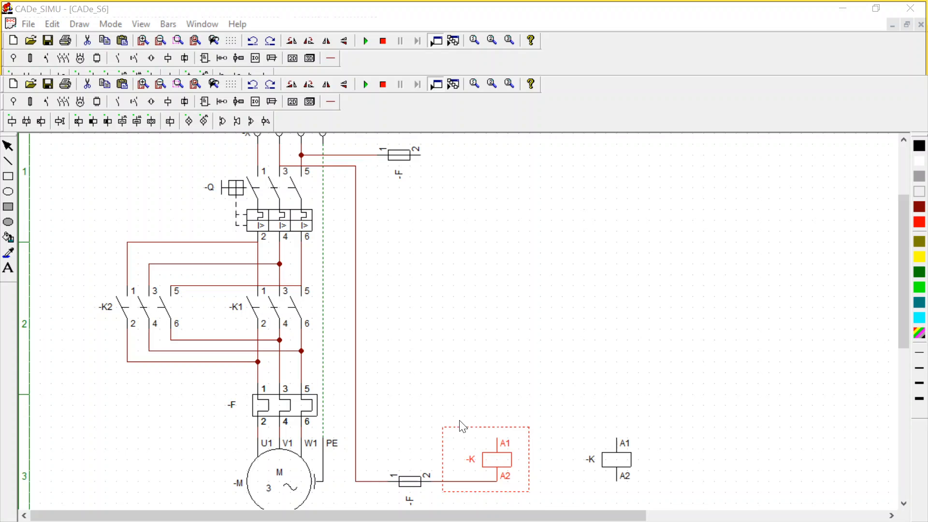
pyautogui.click(141, 304)
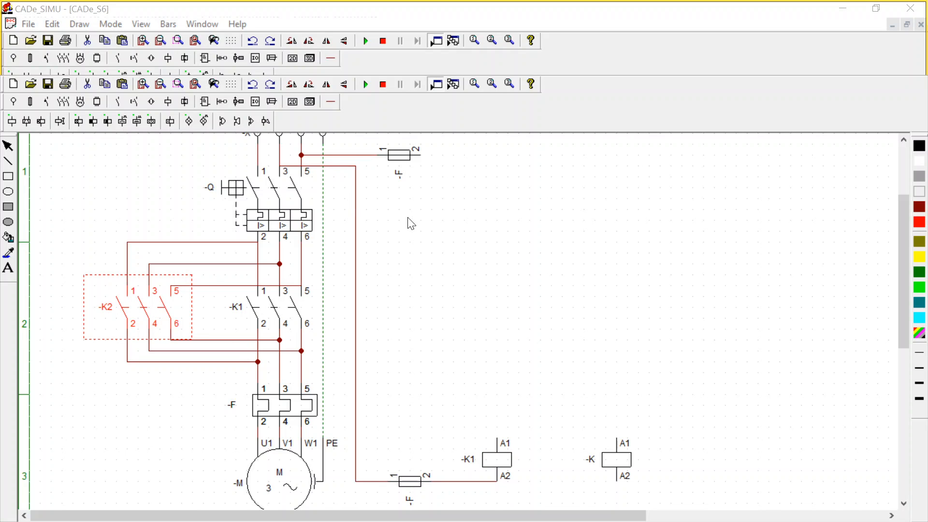
pyautogui.click(616, 458)
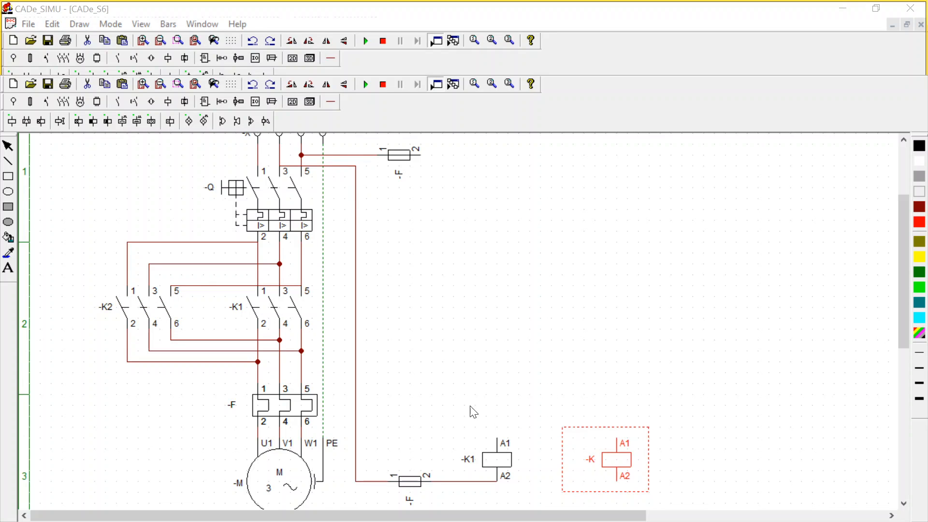
pyautogui.click(479, 424)
pyautogui.click(842, 281)
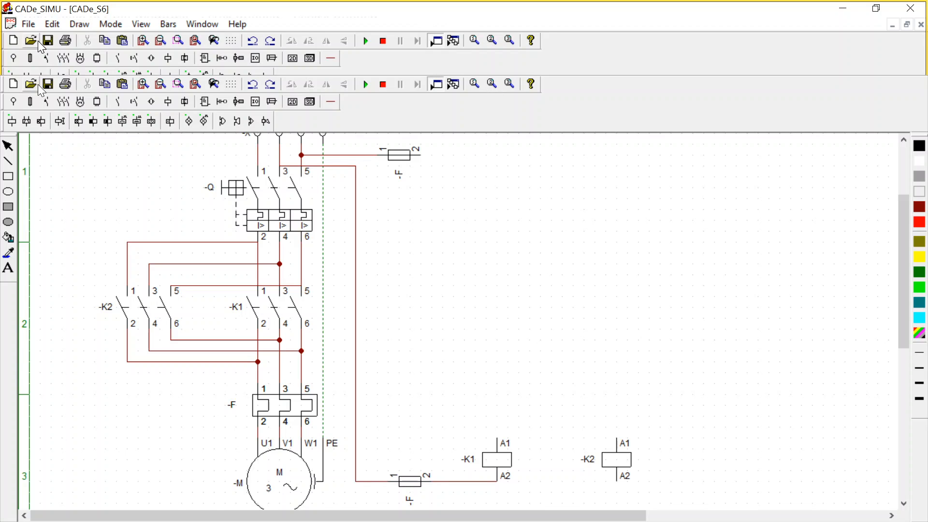
# - Place a normally closed auxiliary contact just right of the upper fuse and rename it -F
pyautogui.click(117, 57)
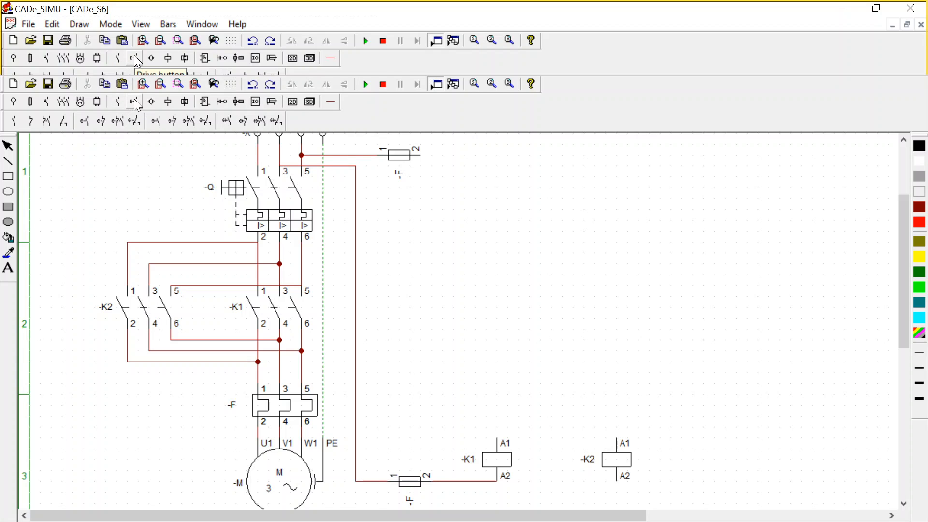
pyautogui.click(134, 57)
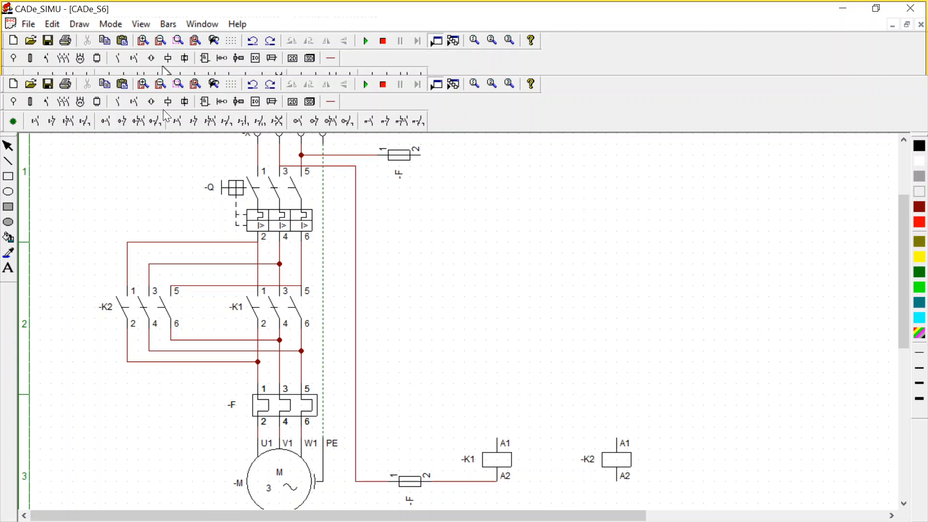
pyautogui.click(48, 58)
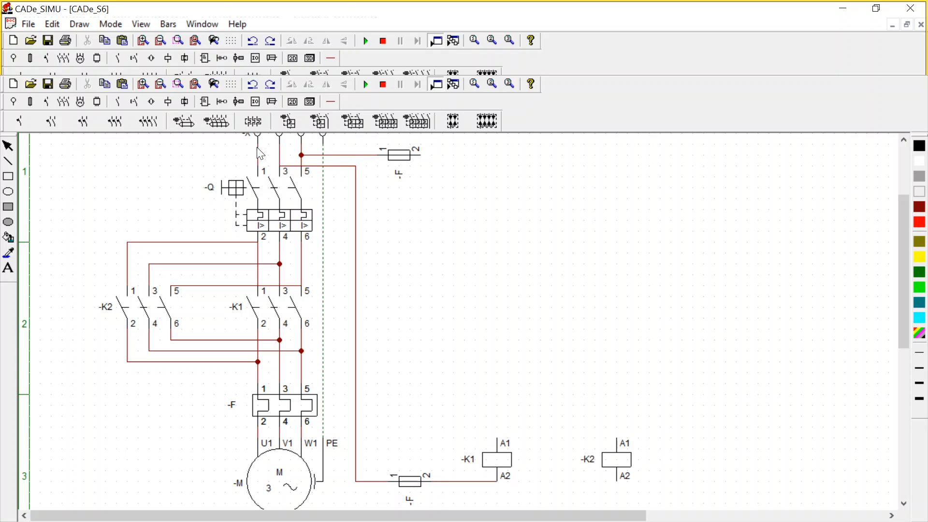
pyautogui.click(116, 102)
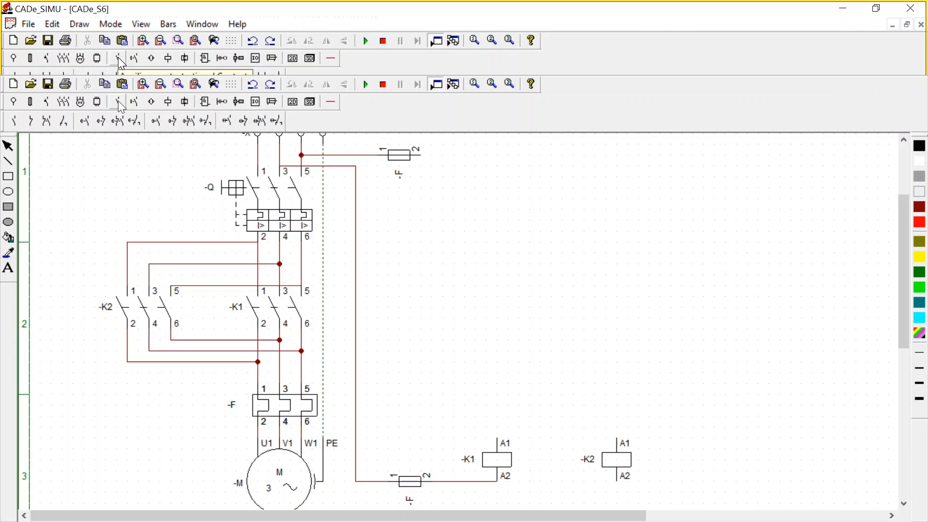
pyautogui.click(11, 122)
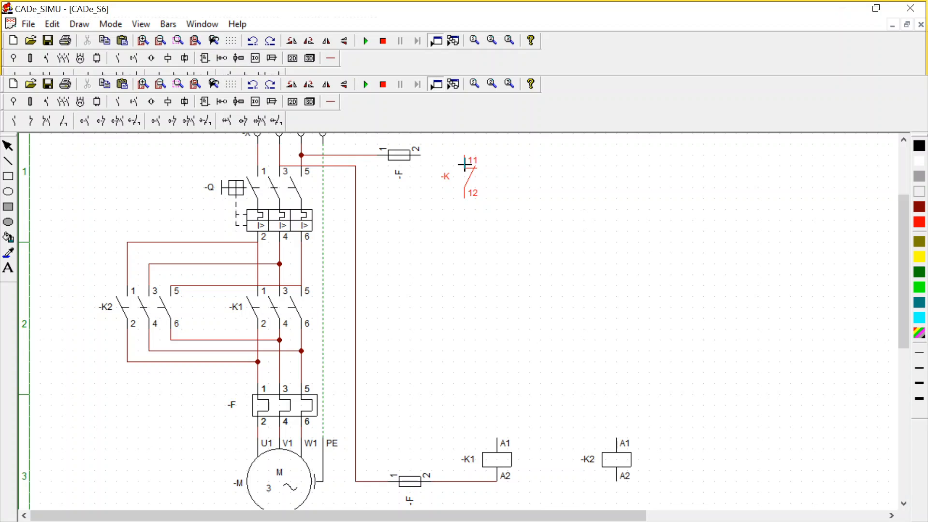
pyautogui.click(464, 164)
pyautogui.press('Escape')
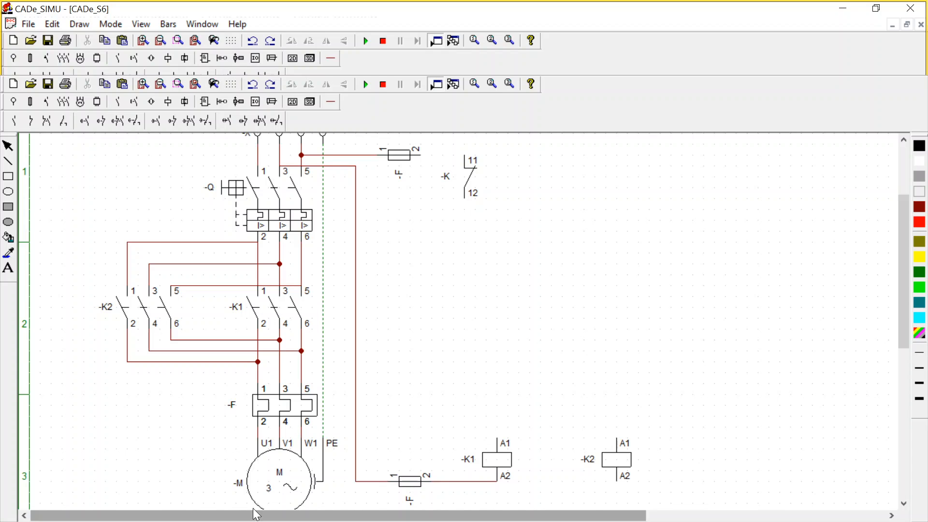
pyautogui.doubleClick(467, 179)
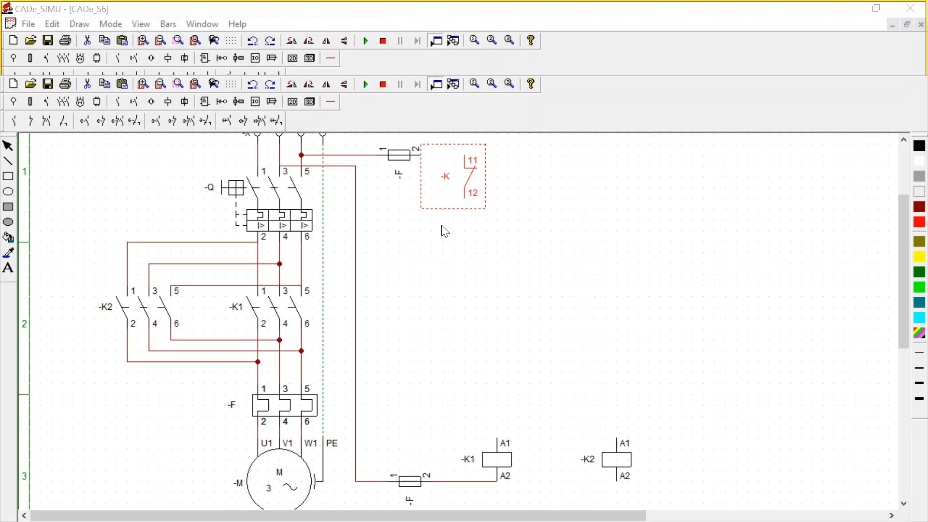
pyautogui.click(550, 353)
pyautogui.click(693, 273)
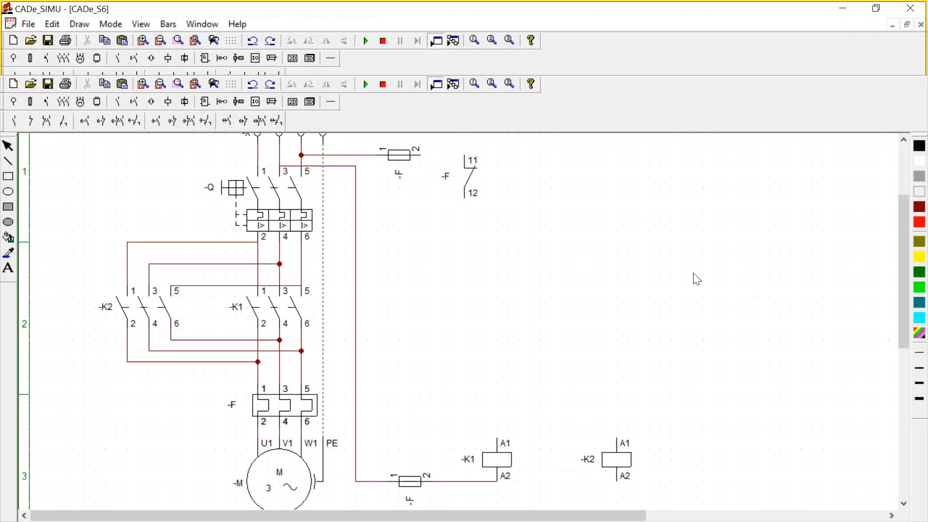
# - Draw a phase wire from terminal 2 of the upper fuse to terminal 11 of the normally closed -F contact
pyautogui.click(333, 102)
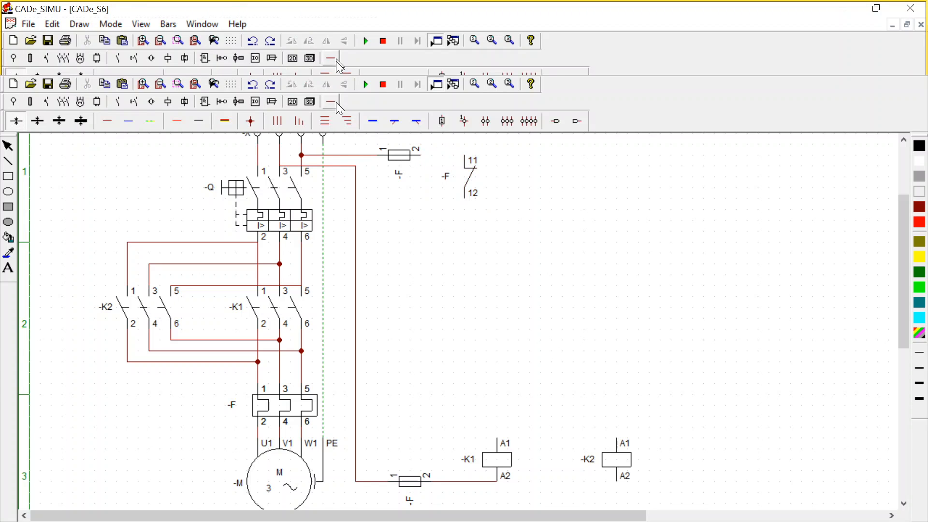
pyautogui.click(112, 121)
pyautogui.click(421, 155)
pyautogui.click(465, 156)
pyautogui.rightClick(598, 178)
# - Place a normally closed push button directly below the -F contact and rename it -b0
pyautogui.click(132, 61)
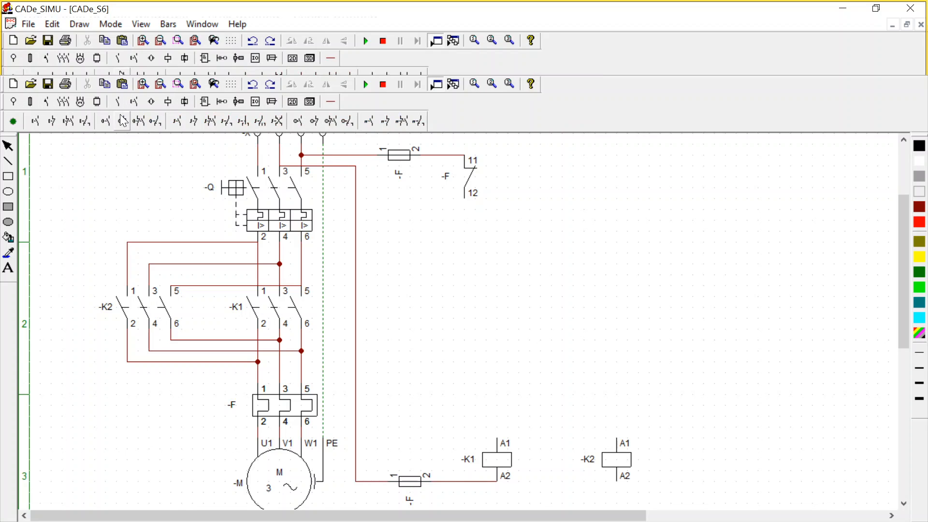
pyautogui.click(54, 125)
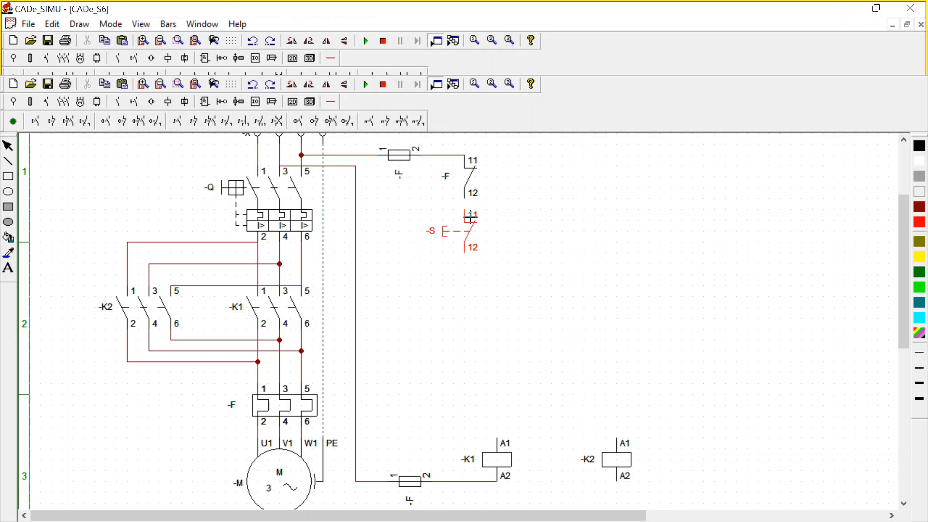
pyautogui.click(470, 217)
pyautogui.rightClick(580, 221)
pyautogui.doubleClick(463, 232)
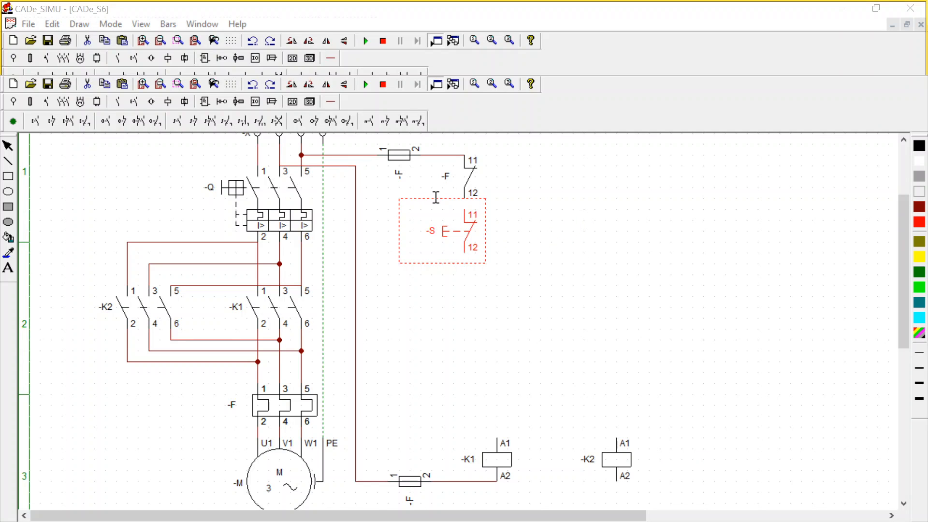
pyautogui.click(454, 428)
pyautogui.click(670, 341)
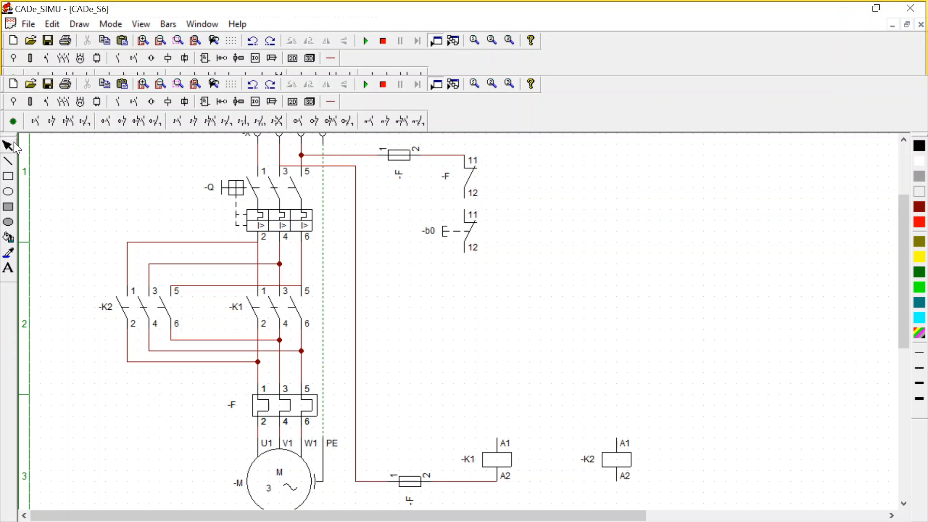
# - Place two normally open push buttons in one row, one below -b0 and one above coil -K2
pyautogui.click(37, 120)
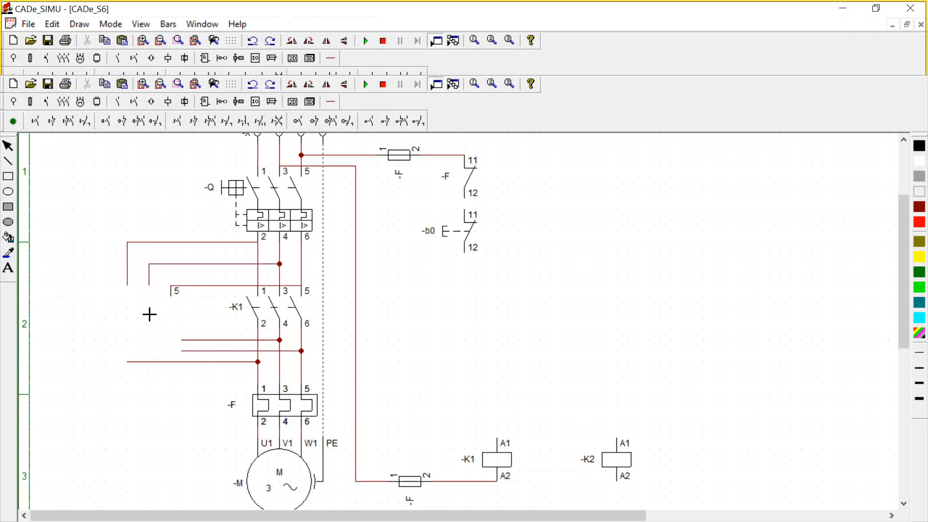
pyautogui.click(468, 288)
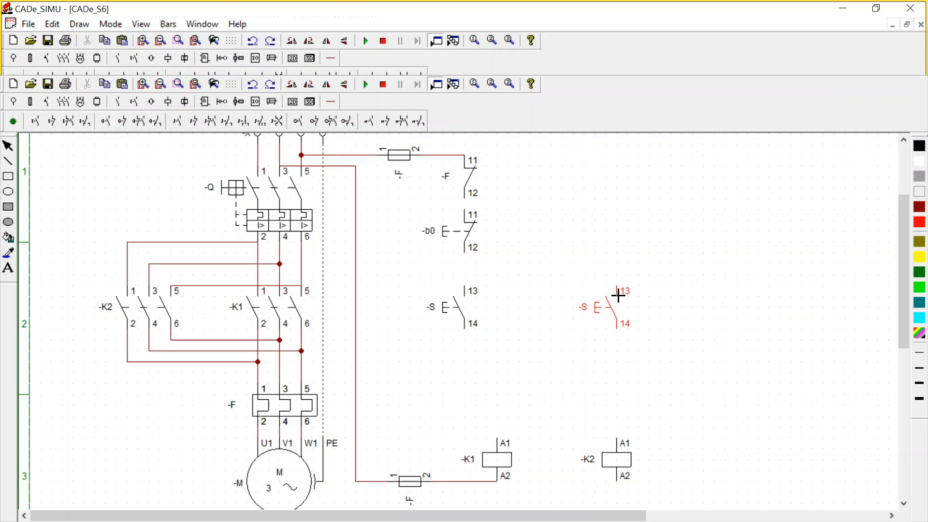
pyautogui.click(617, 294)
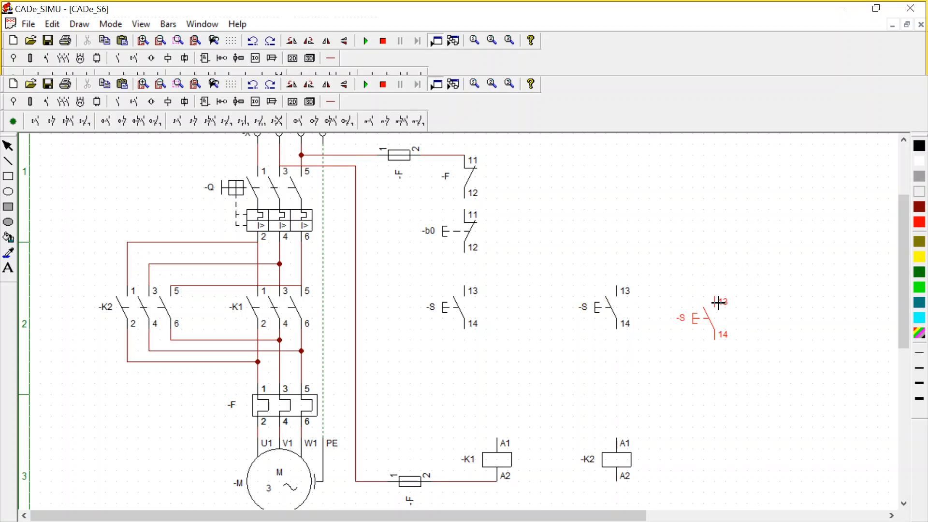
pyautogui.press('Escape')
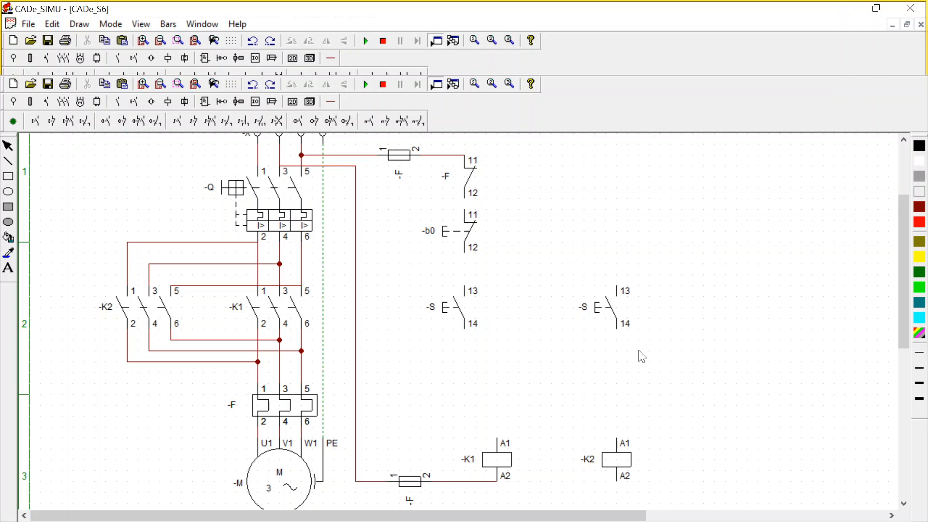
# - Rename the normally open push button below -b0 to -b1 and the one above coil -K2 to -b2
pyautogui.click(449, 310)
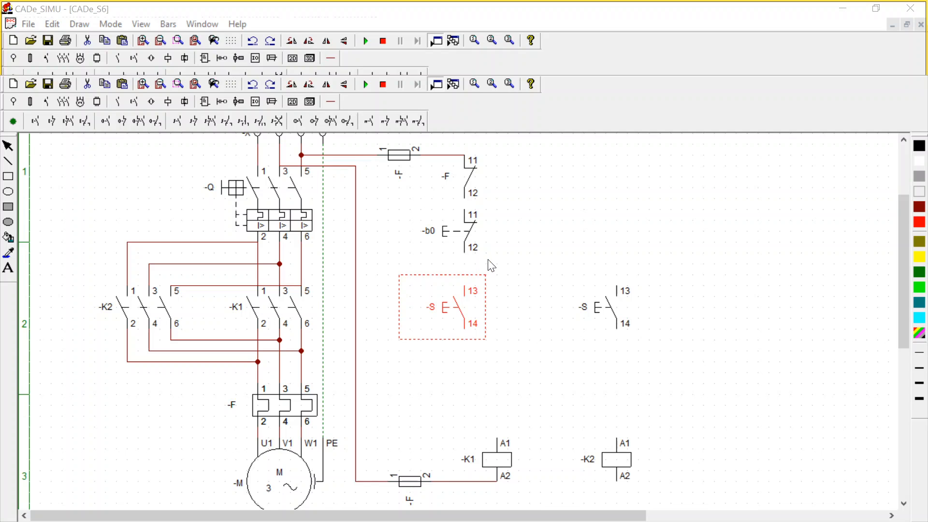
pyautogui.click(481, 427)
pyautogui.doubleClick(597, 308)
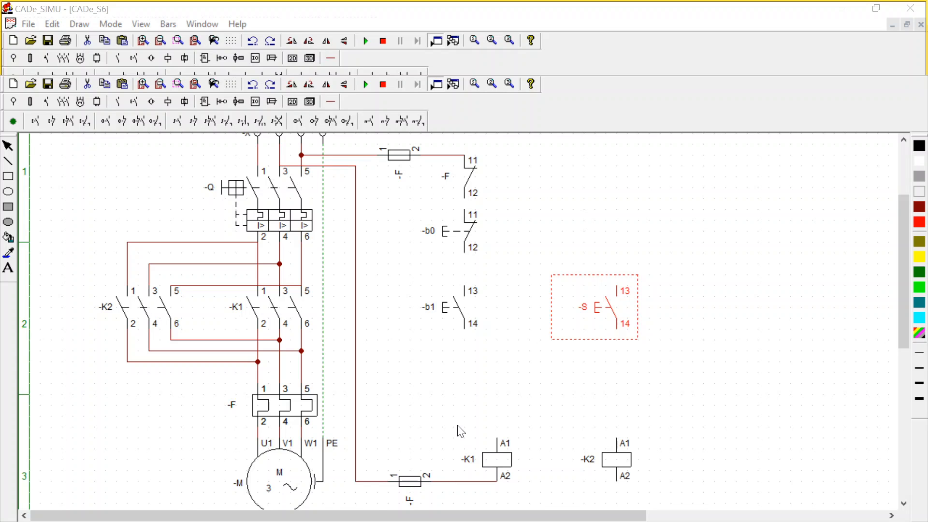
pyautogui.click(436, 411)
pyautogui.click(520, 248)
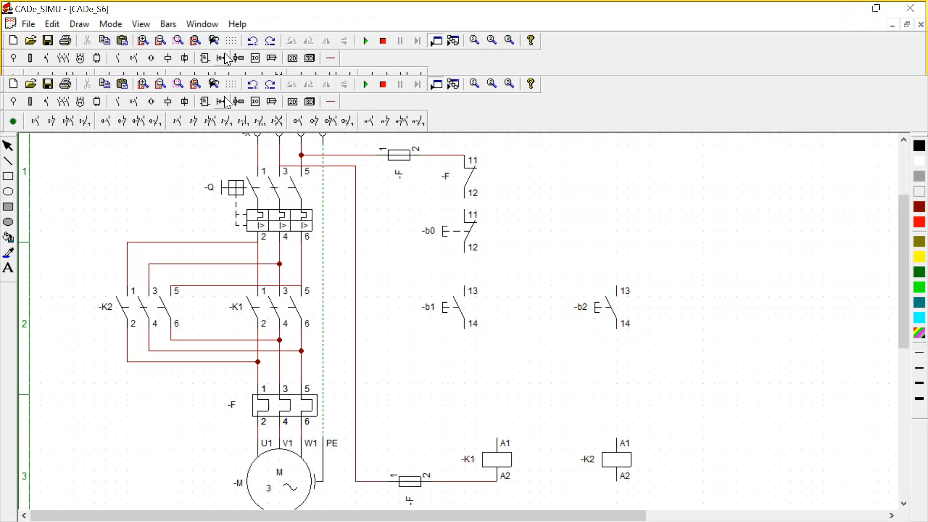
# - Place a normally open auxiliary contact to the right of each of the push buttons -b1 and -b2
pyautogui.click(117, 58)
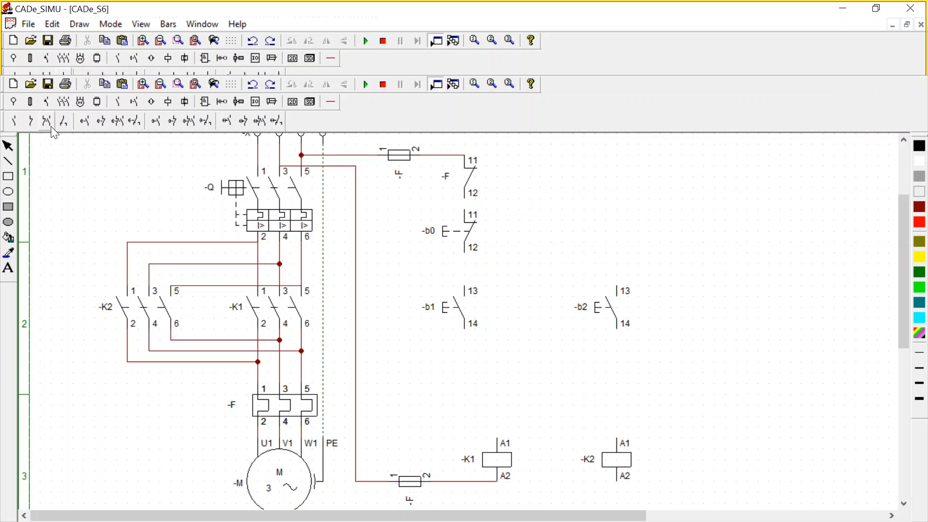
pyautogui.click(14, 121)
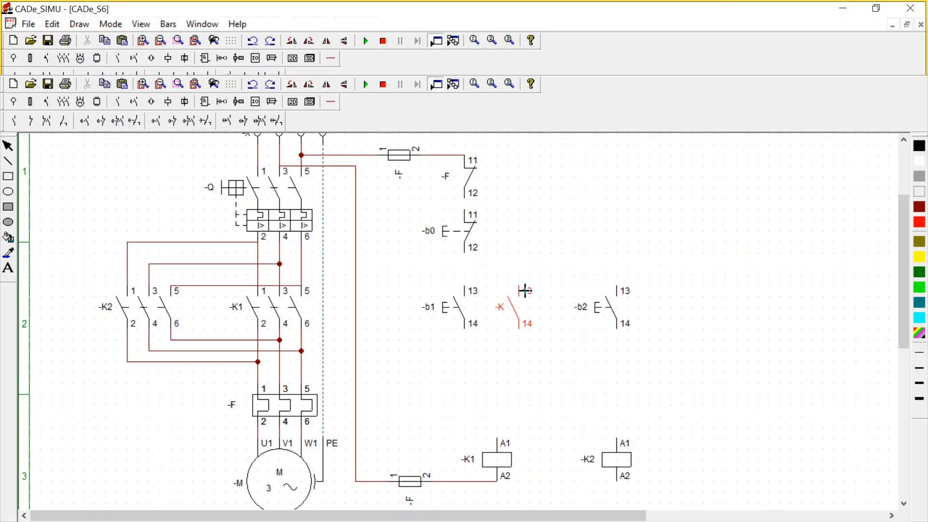
pyautogui.click(525, 291)
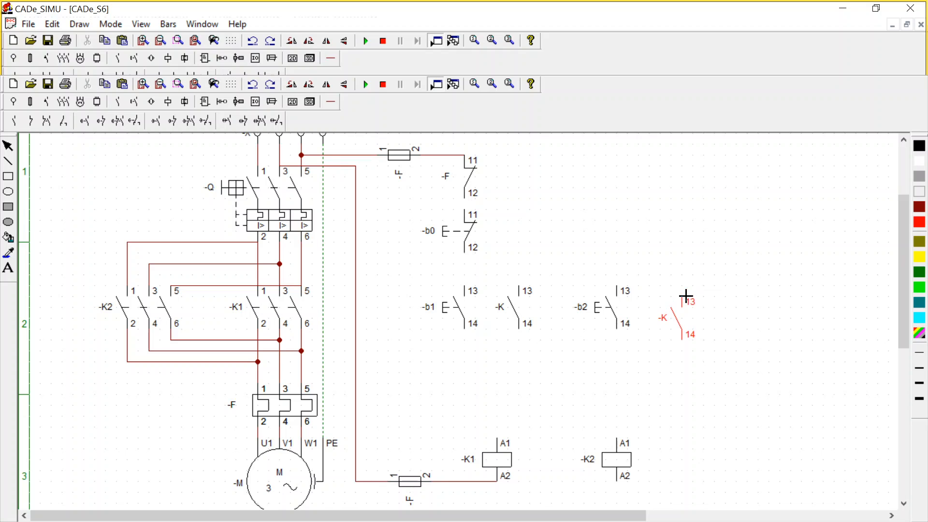
pyautogui.click(690, 291)
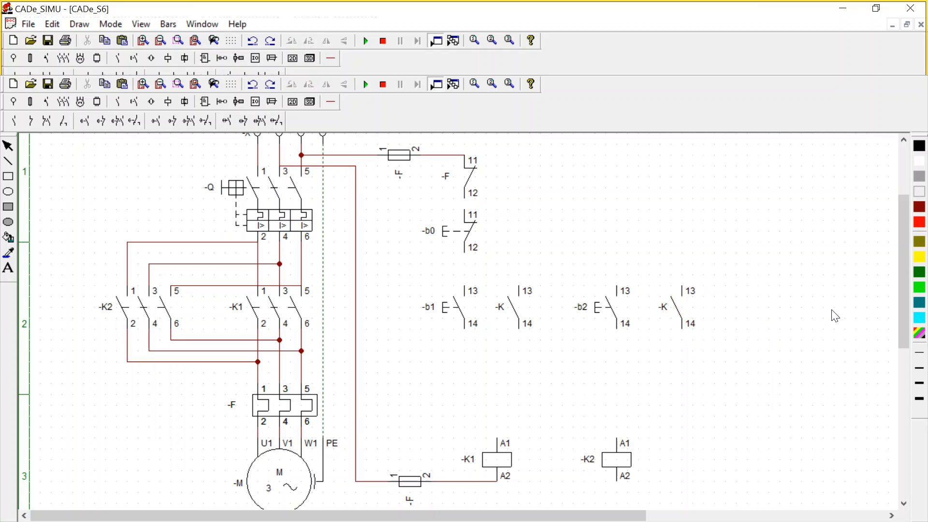
# - Move coil -K1 into line below -b1, level with coil -K2, and delete the wire at terminal 2 of the lower fuse
pyautogui.click(459, 485)
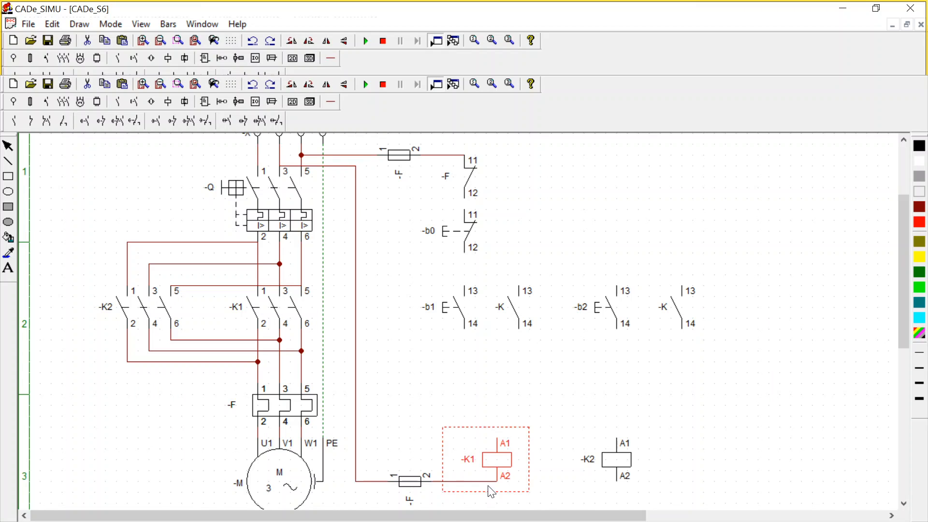
pyautogui.moveTo(468, 488); pyautogui.dragTo(459, 451)
pyautogui.click(522, 493)
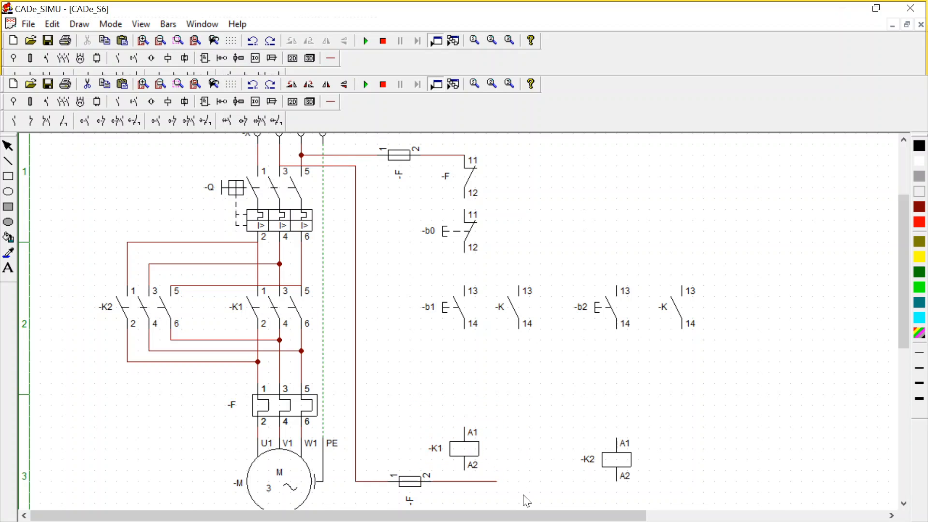
pyautogui.click(491, 480)
pyautogui.click(505, 492)
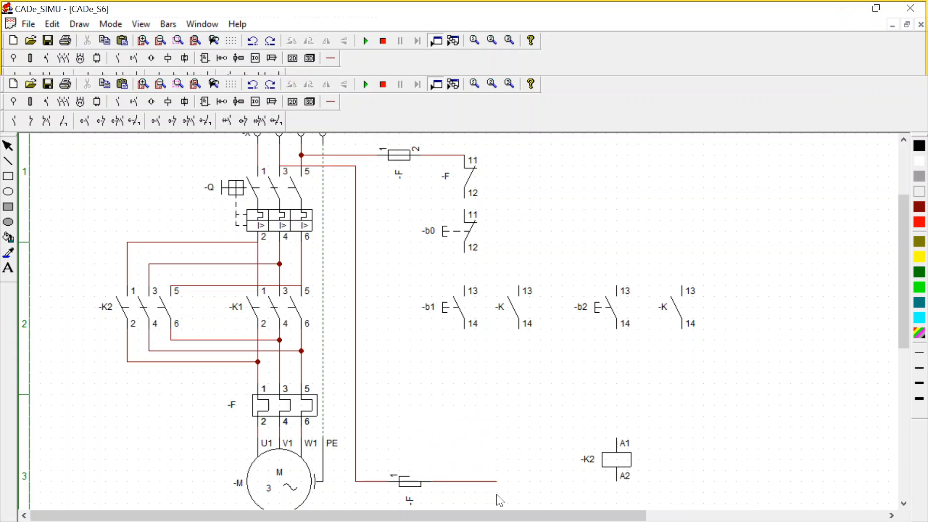
pyautogui.moveTo(491, 482); pyautogui.dragTo(551, 477)
pyautogui.press('Delete')
pyautogui.moveTo(465, 448); pyautogui.dragTo(462, 453)
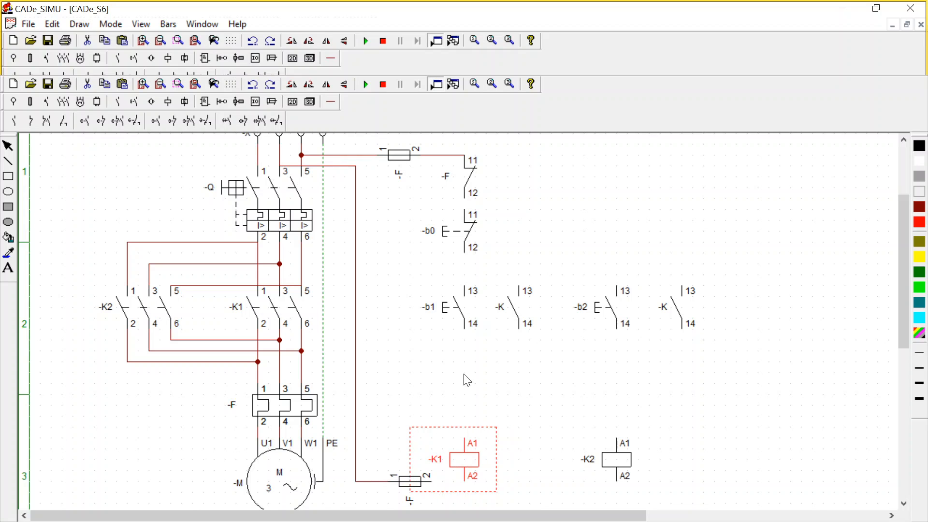
# - Rename the auxiliary contact beside -b1 to -K1 and the one beside -b2 to -K2
pyautogui.click(834, 365)
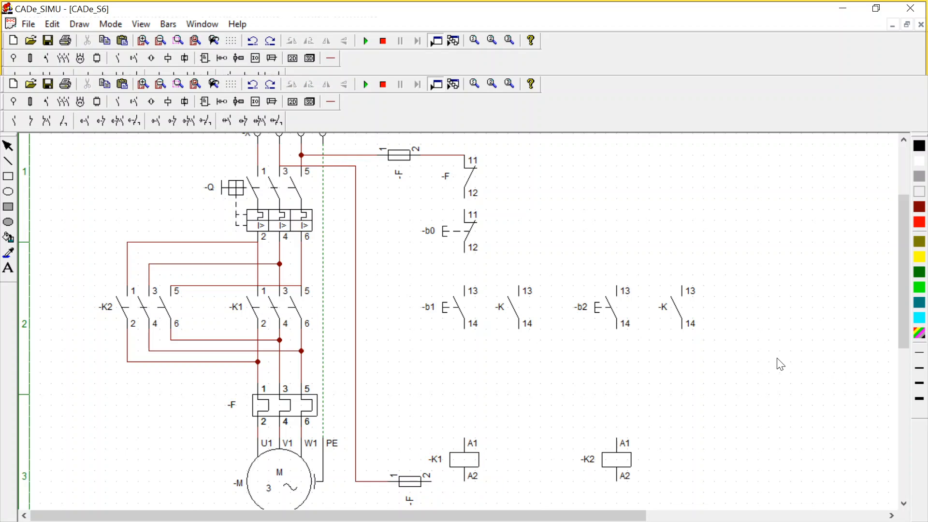
pyautogui.click(454, 465)
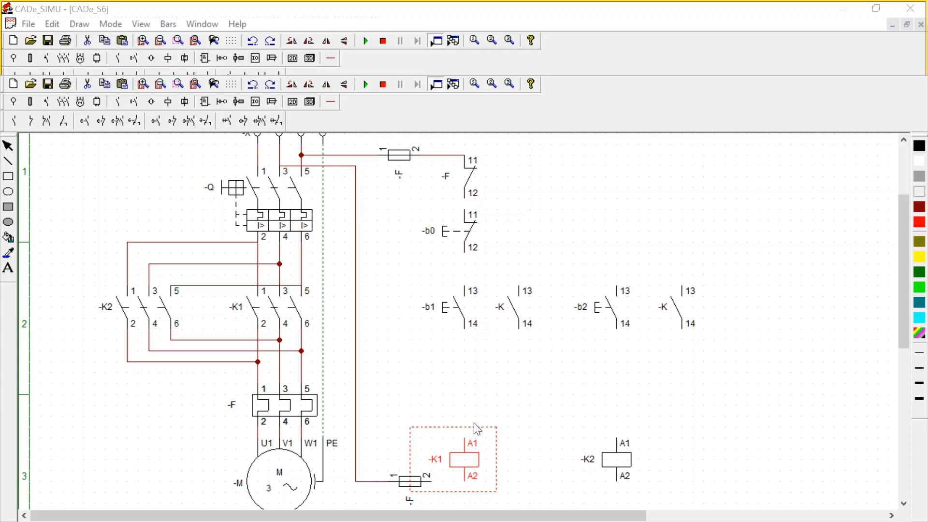
pyautogui.click(502, 285)
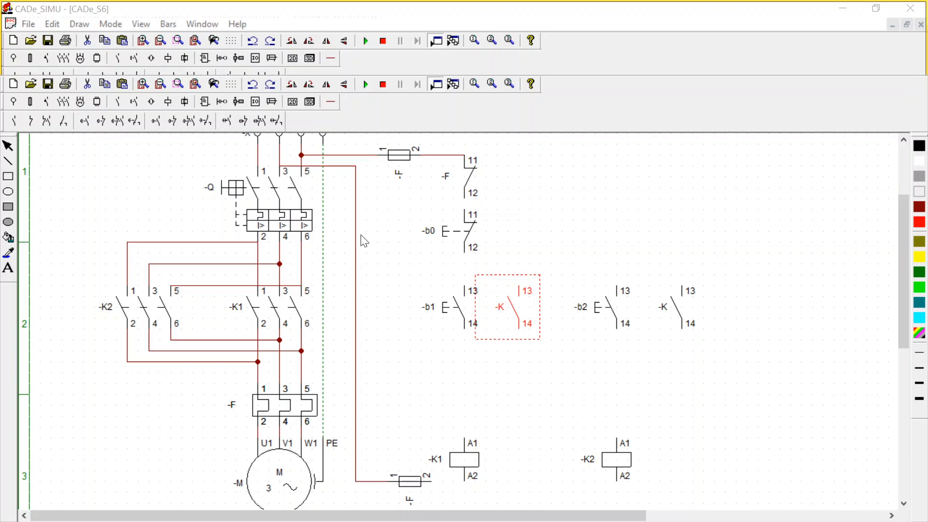
pyautogui.click(557, 352)
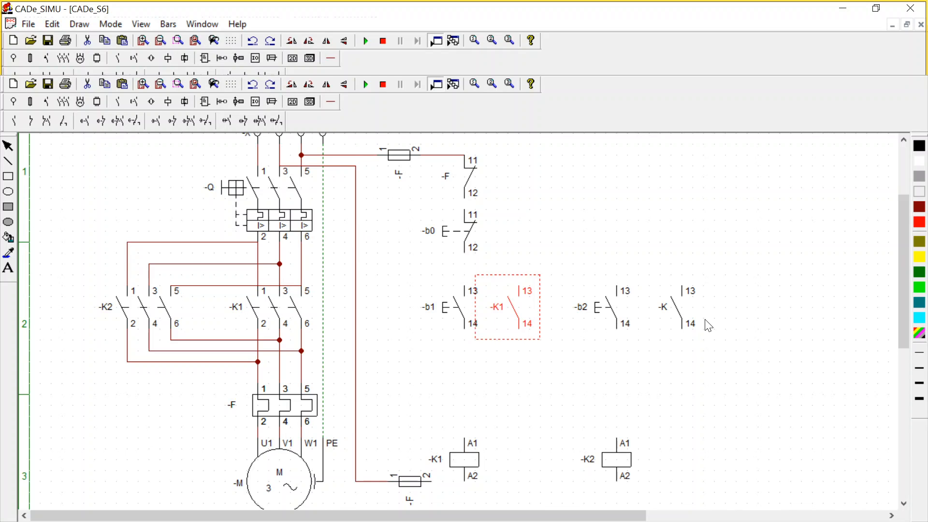
pyautogui.doubleClick(626, 460)
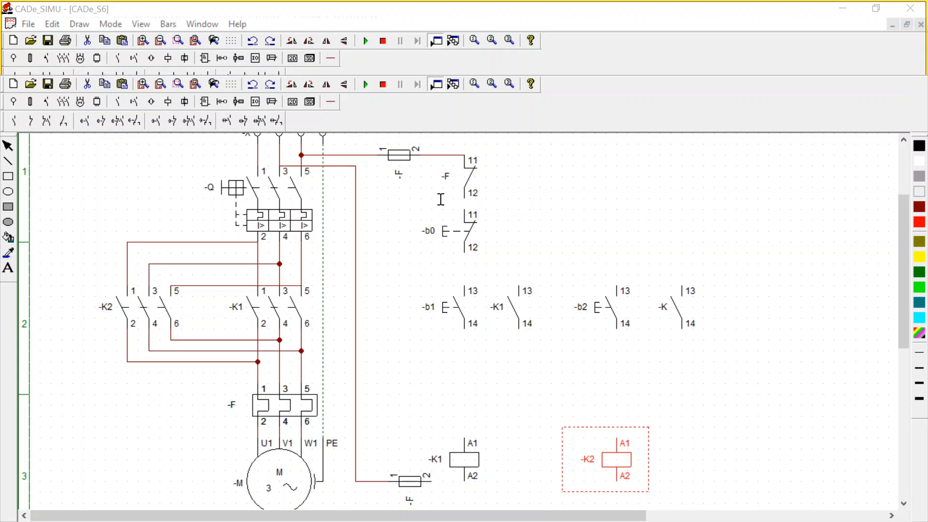
pyautogui.click(675, 308)
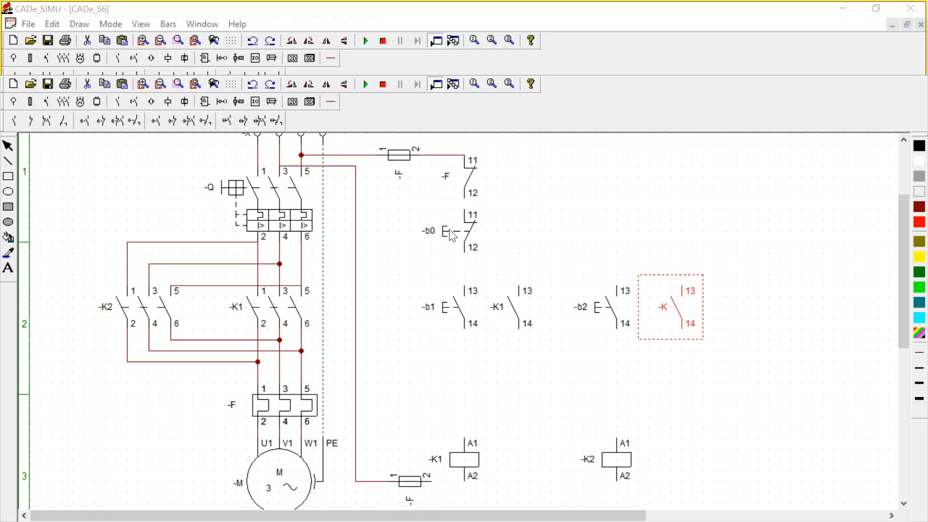
pyautogui.click(543, 351)
pyautogui.click(744, 385)
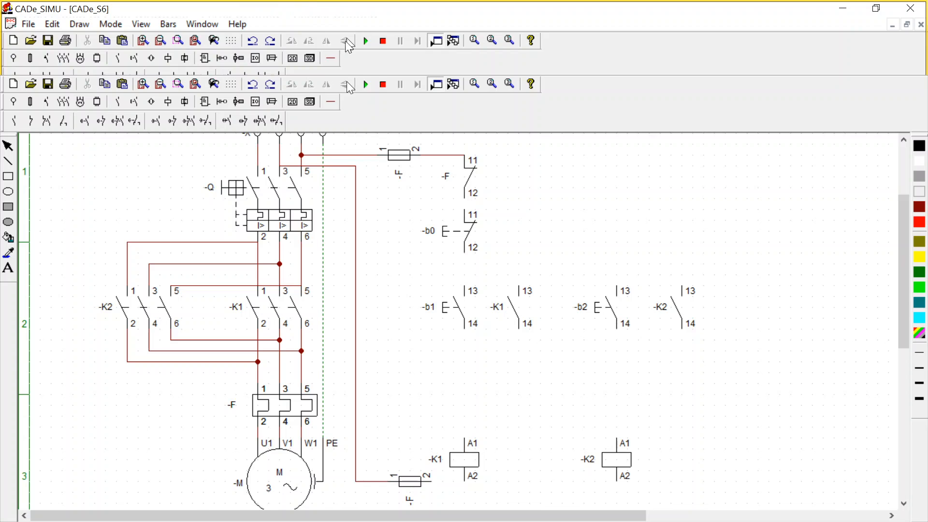
# - Wire terminal 12 of -b0 to terminals 13 of -b1, -K1, -b2 and -K2
pyautogui.click(330, 101)
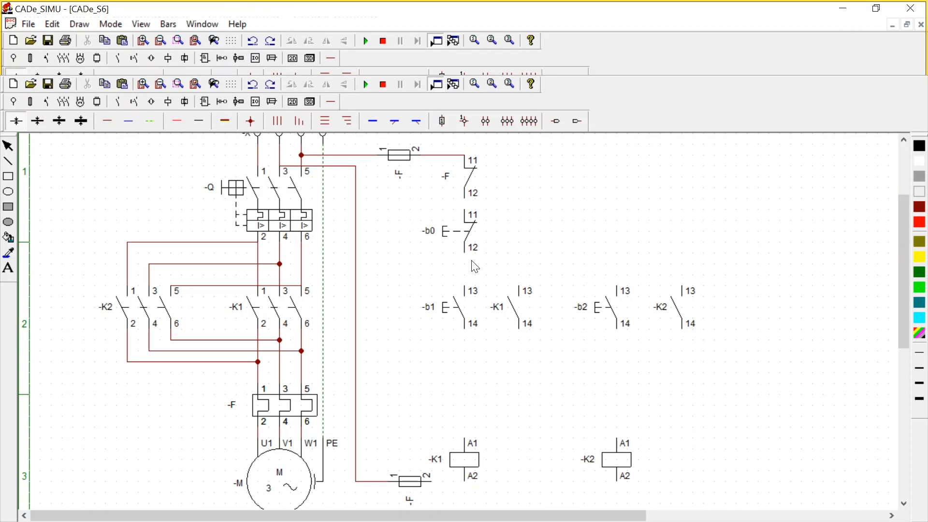
pyautogui.click(127, 121)
pyautogui.moveTo(466, 257); pyautogui.dragTo(467, 290)
pyautogui.moveTo(471, 289); pyautogui.dragTo(527, 288)
pyautogui.moveTo(526, 290); pyautogui.dragTo(688, 293)
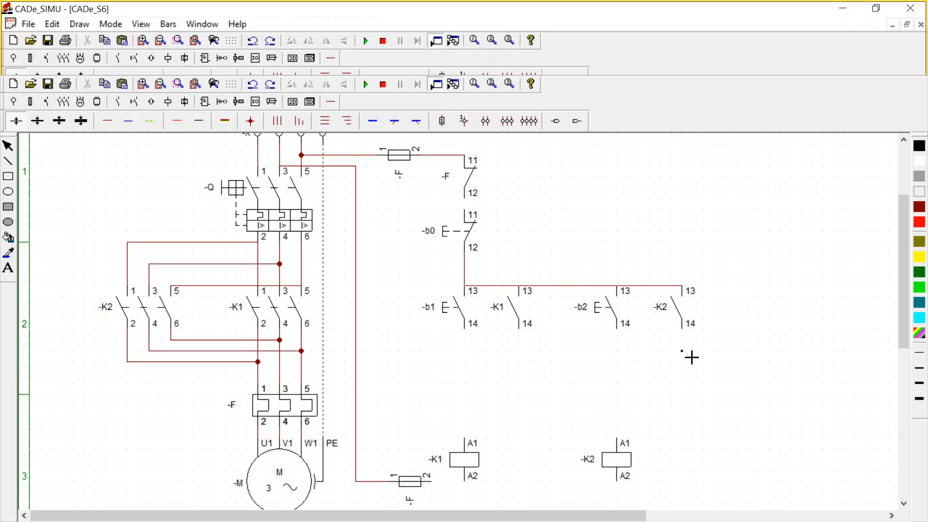
# - Wire terminals 14 of each push button and auxiliary contact pair to its coil's A1, and both coils' A2 to terminal 2 of the lower fuse
pyautogui.moveTo(687, 337); pyautogui.dragTo(617, 441)
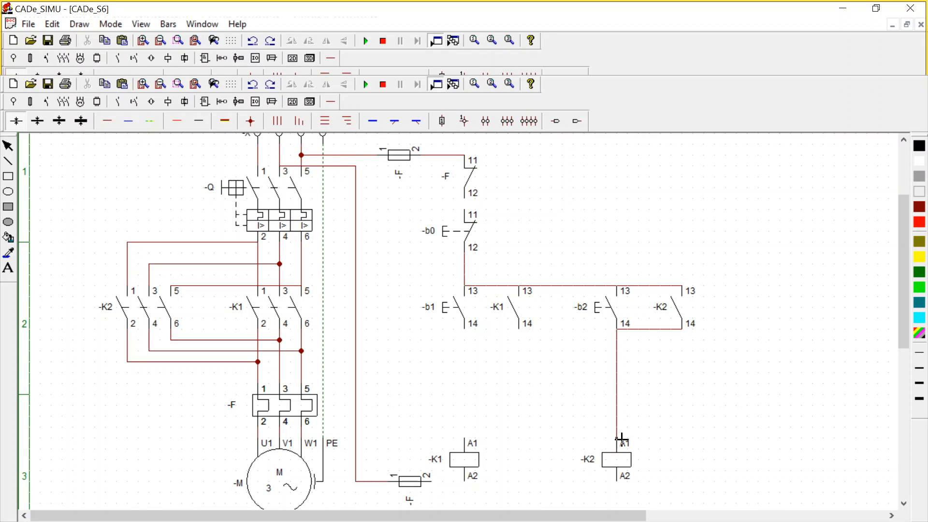
pyautogui.moveTo(465, 328)
pyautogui.mouseDown()
pyautogui.moveTo(530, 346)
pyautogui.moveTo(520, 341)
pyautogui.moveTo(472, 422)
pyautogui.moveTo(470, 444)
pyautogui.mouseUp()
pyautogui.moveTo(437, 485); pyautogui.dragTo(621, 495)
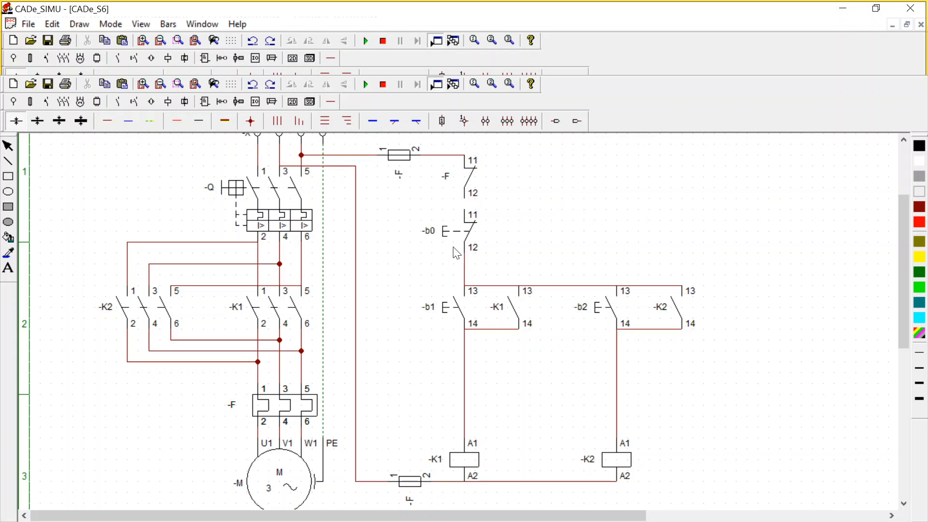
# - Simulate the circuit with breaker -Q closed, try starting the motor with -b1, and stop the simulation
pyautogui.click(368, 41)
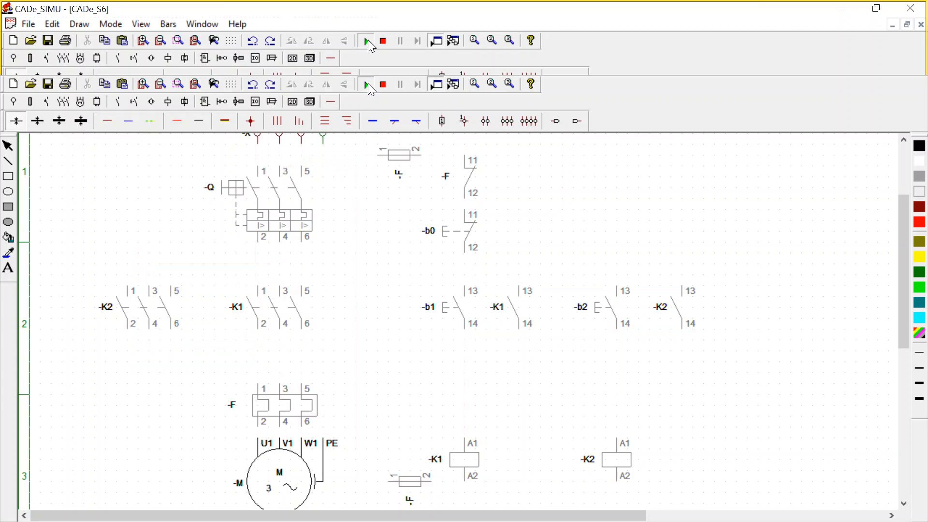
pyautogui.click(239, 189)
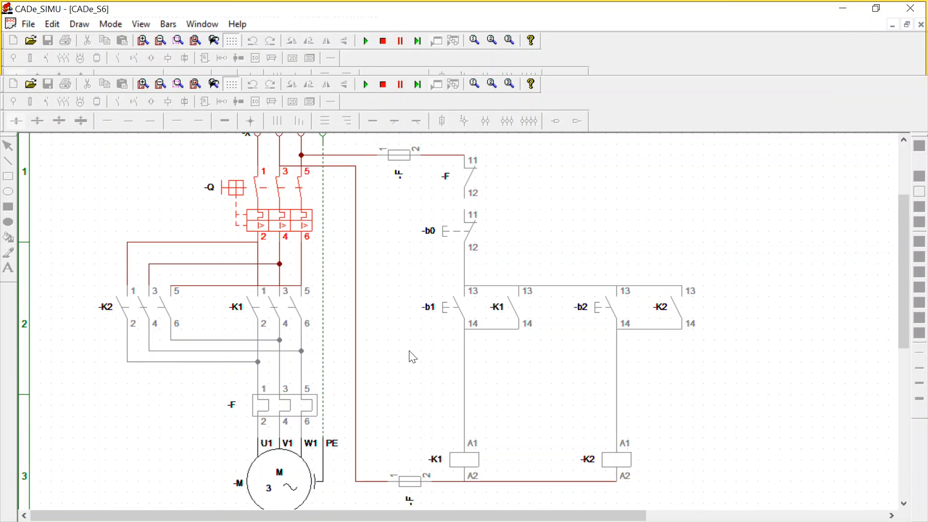
pyautogui.click(448, 312)
pyautogui.click(447, 312)
pyautogui.click(382, 40)
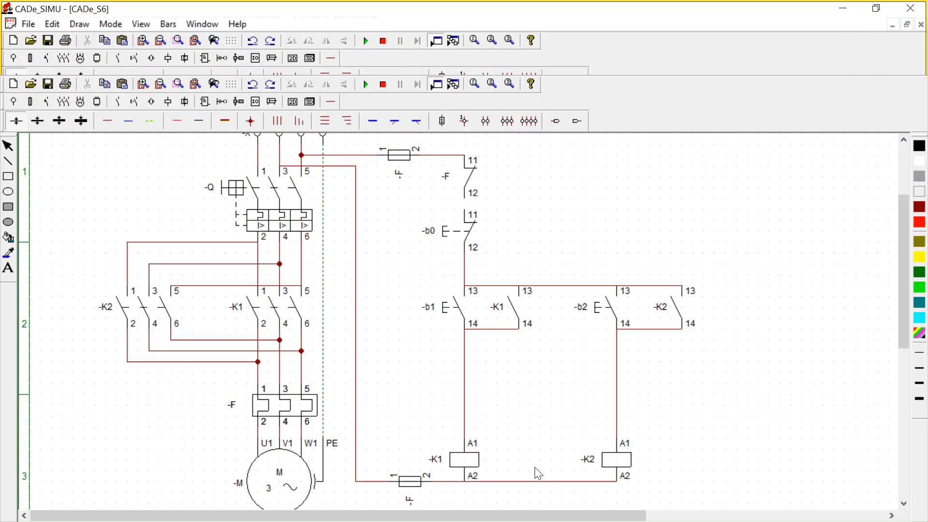
pyautogui.hotkey('alt', 'Tab')
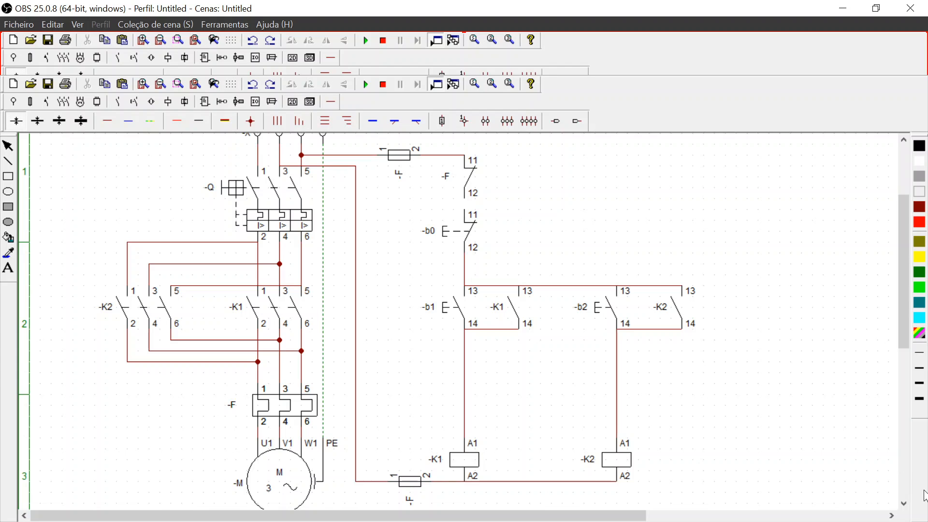
pyautogui.click(843, 7)
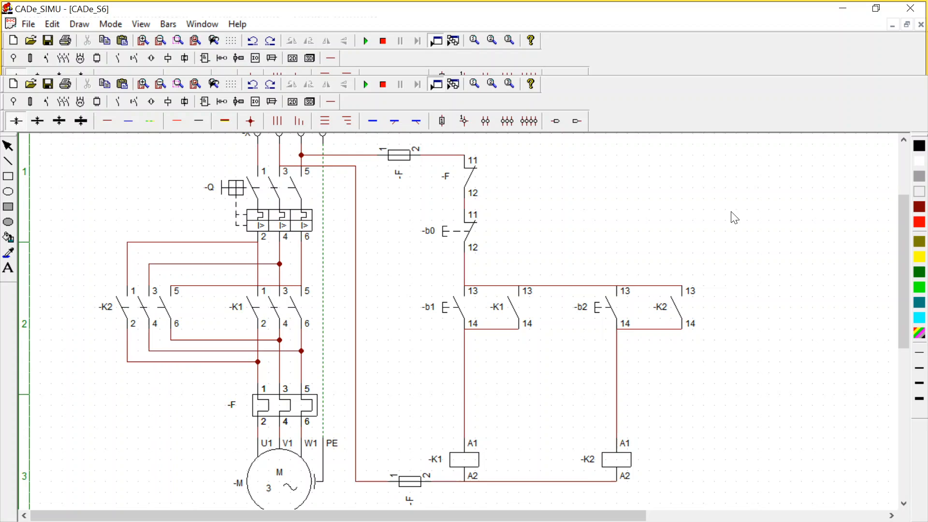
# - Restart the simulation, close breaker -Q, and test starting the motor with -b1 and stopping it with -b0
pyautogui.click(367, 41)
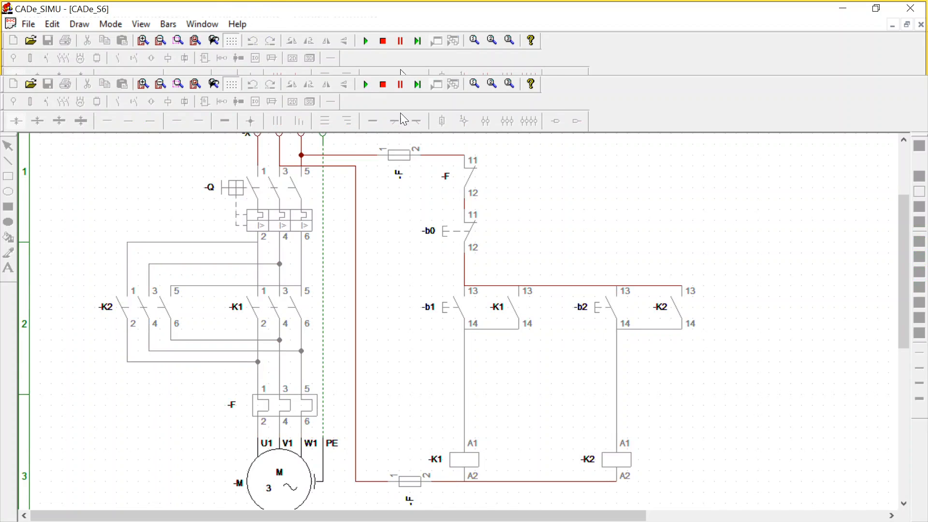
pyautogui.click(254, 187)
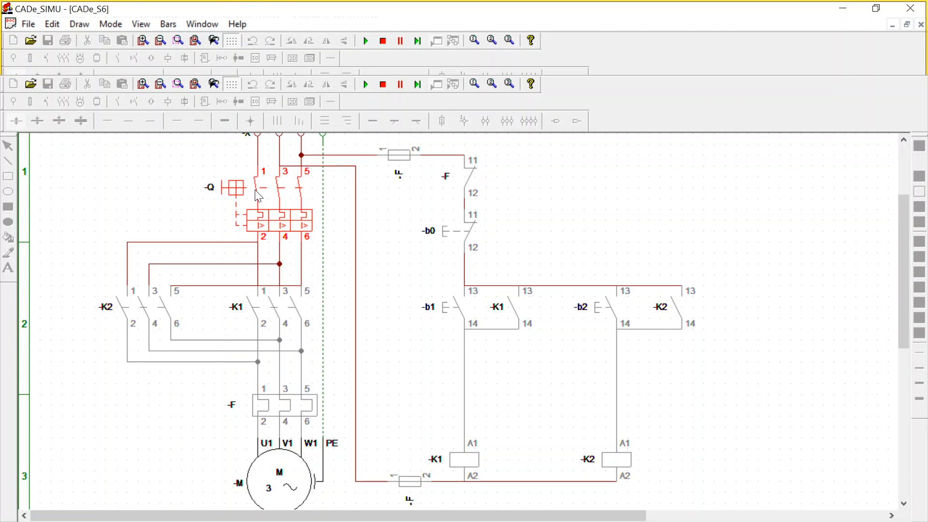
pyautogui.click(456, 314)
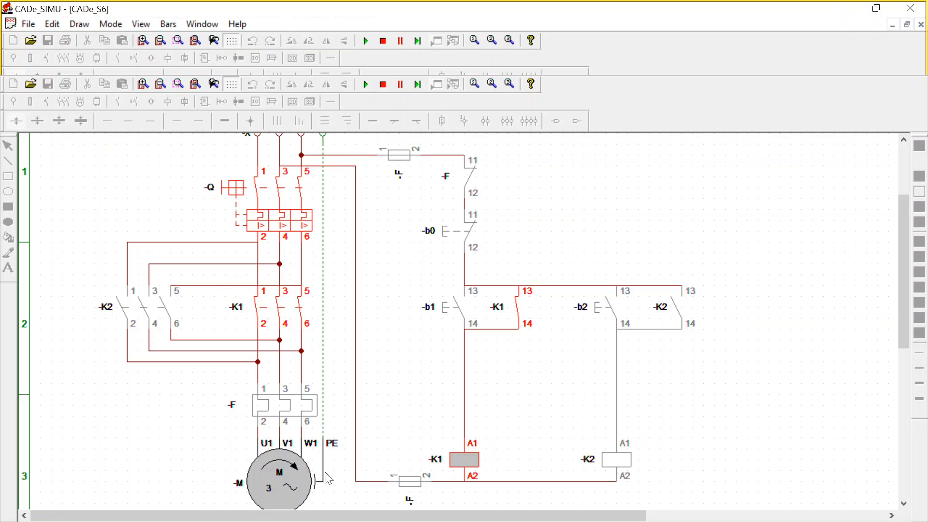
pyautogui.click(437, 235)
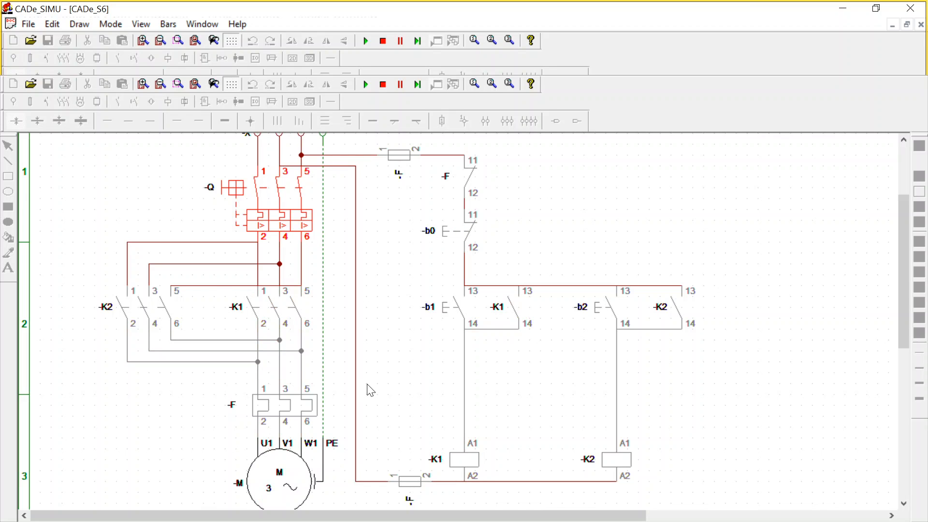
# - Test starting the motor in reverse with -b2 and actuating -b1 while coil -K2 is energized
pyautogui.click(603, 313)
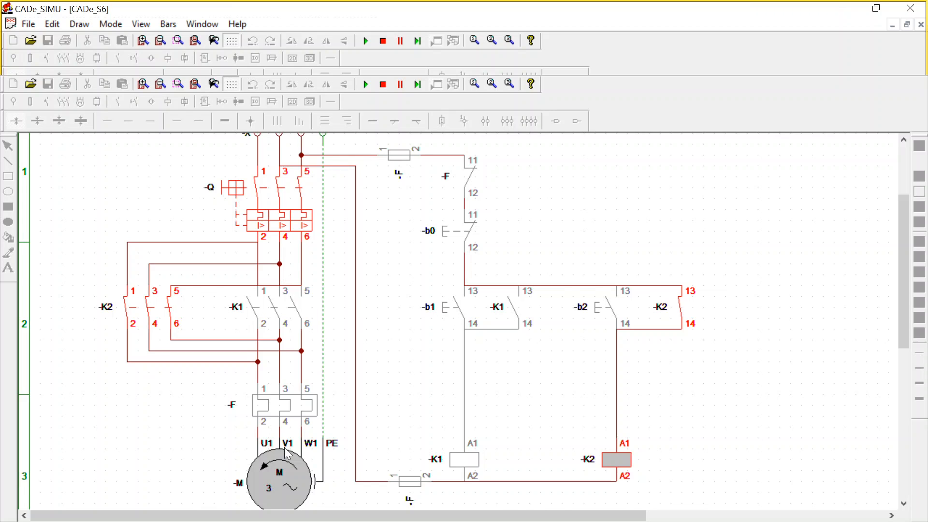
pyautogui.click(449, 311)
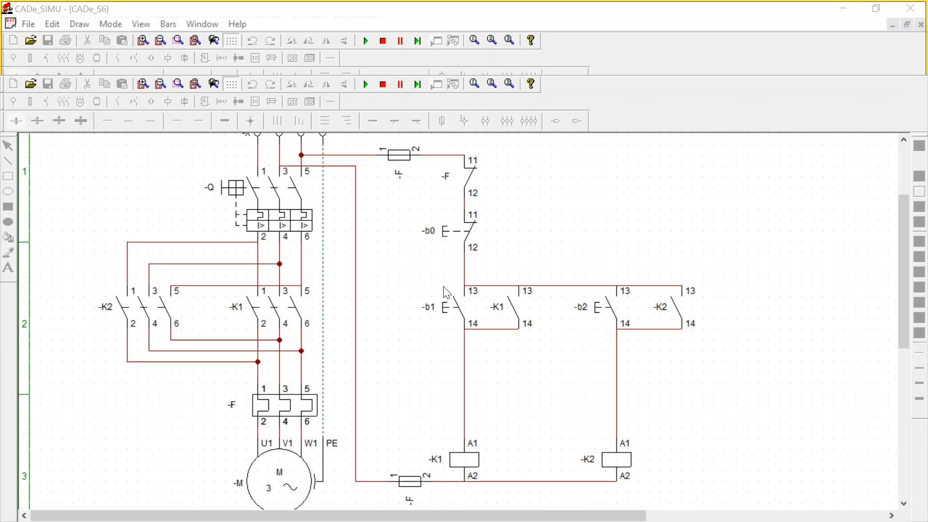
pyautogui.click(485, 328)
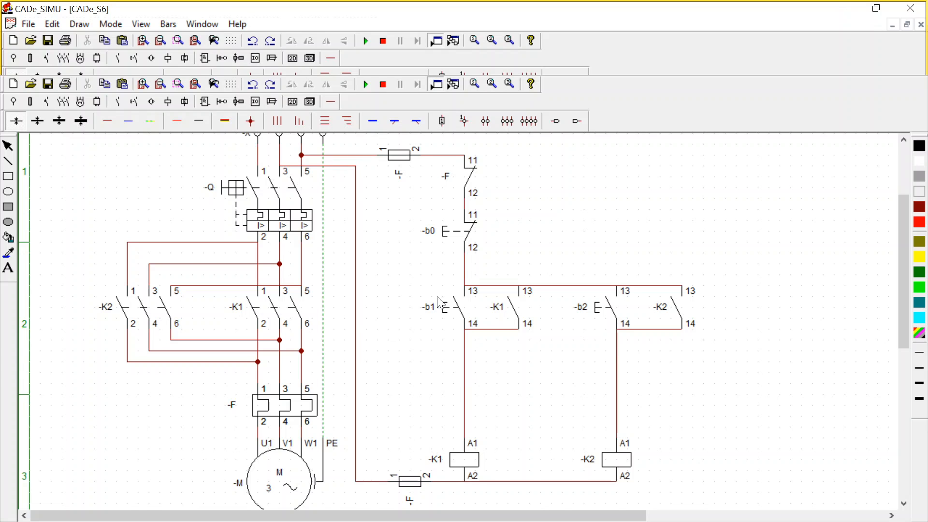
# - Restart the simulation with breaker -Q open and test coils -K1 and -K2 using -b1 and -b2, releasing each with -b0
pyautogui.click(373, 41)
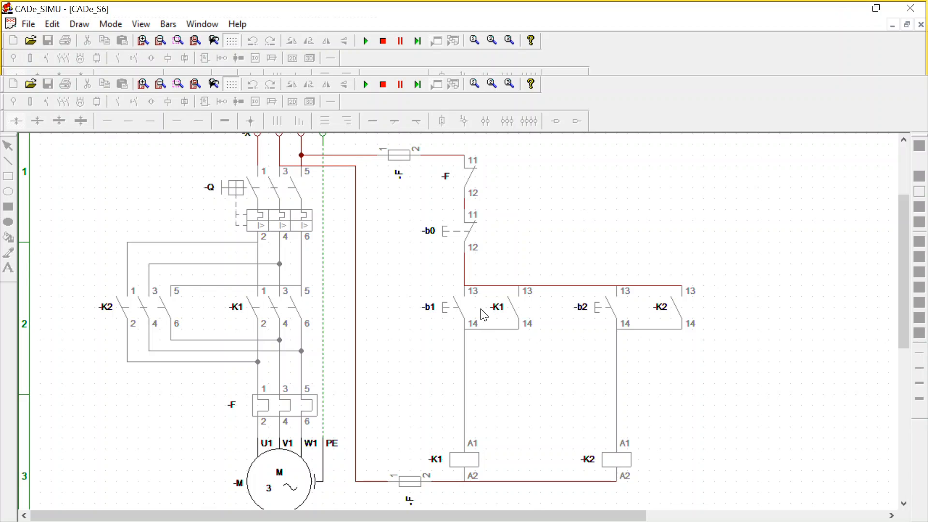
pyautogui.click(460, 315)
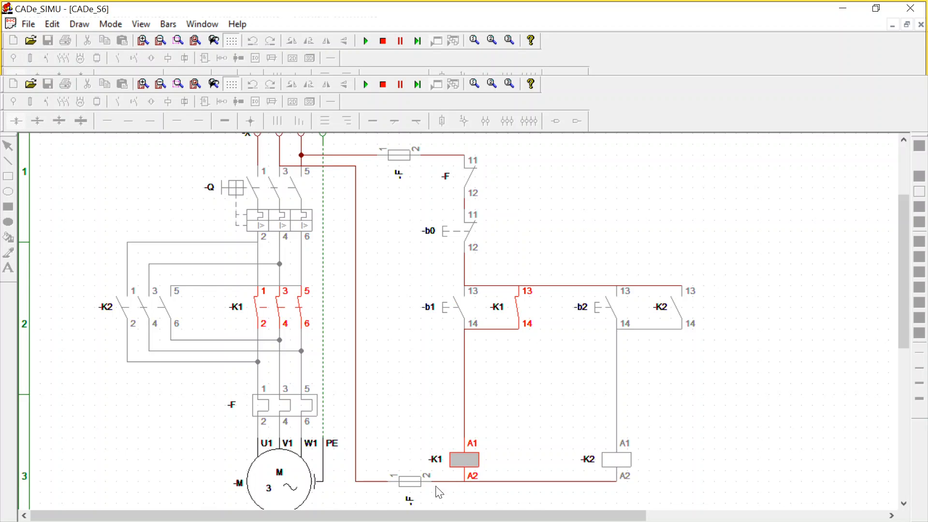
pyautogui.click(445, 231)
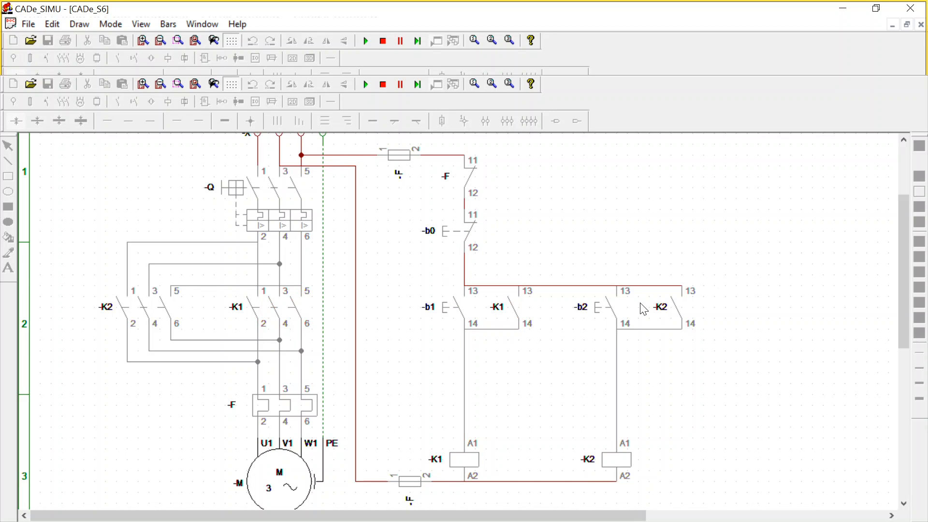
pyautogui.click(614, 308)
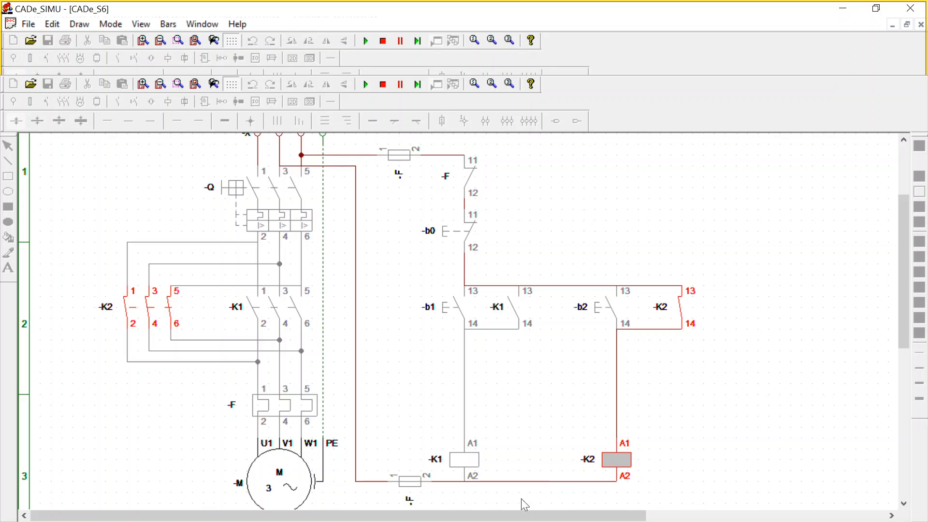
pyautogui.click(444, 232)
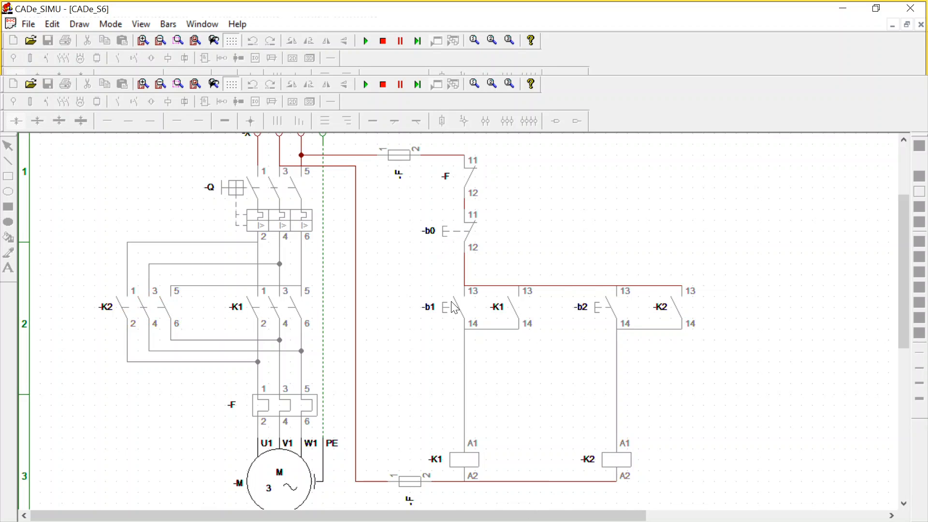
# - Energize -K1 with -b1, close breaker -Q, and test both motor directions, stopping each with -b0
pyautogui.click(453, 308)
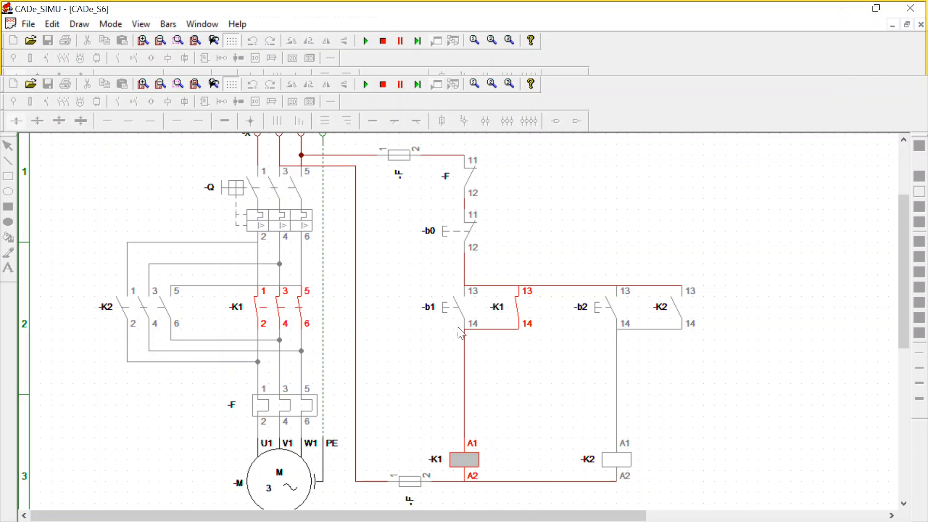
pyautogui.click(255, 199)
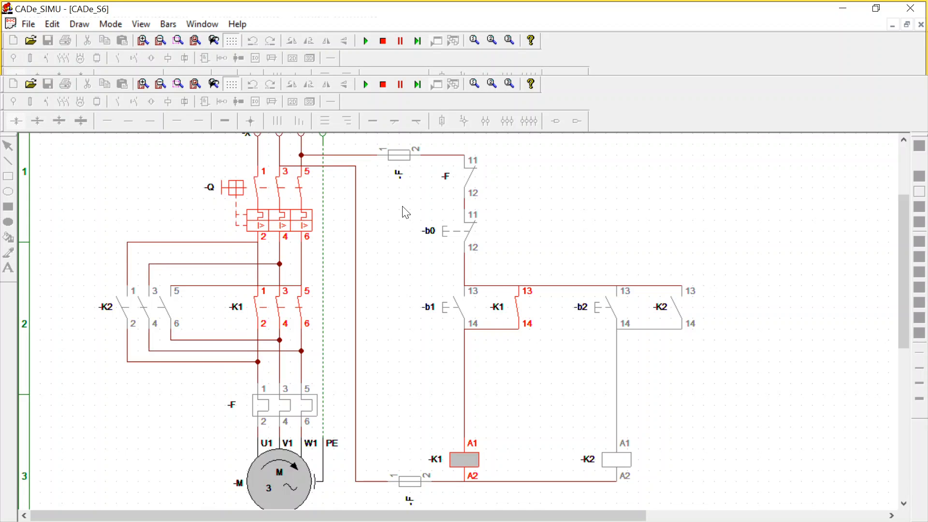
pyautogui.click(464, 244)
pyautogui.click(610, 309)
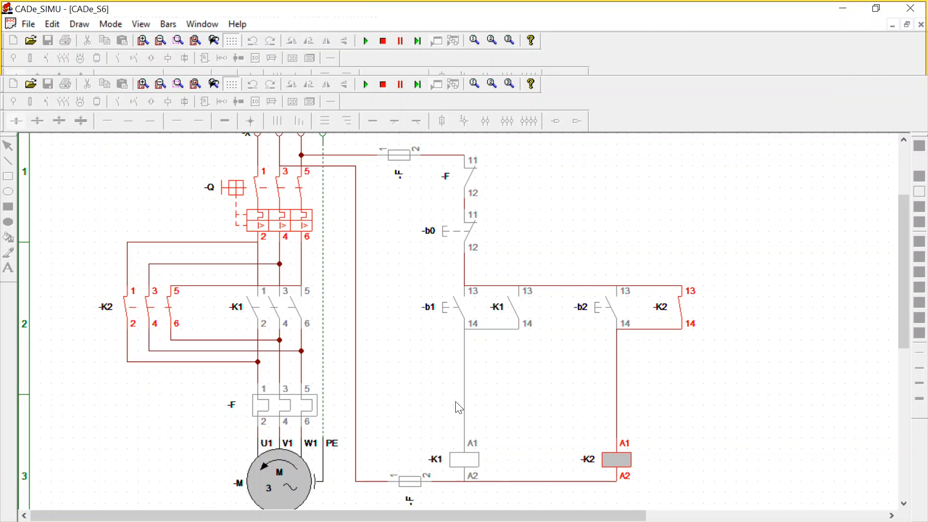
pyautogui.click(452, 232)
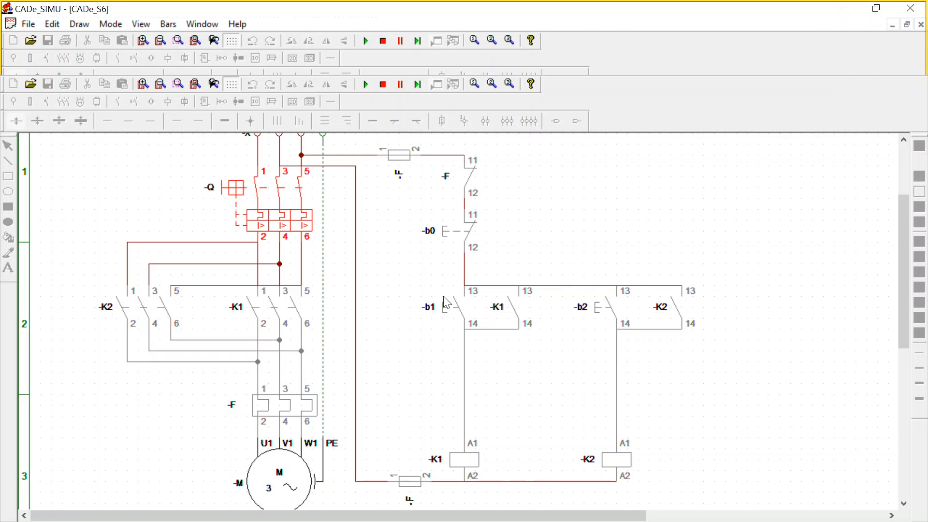
# - Test starting the motor forward with -b1 and actuating -b2 while coil -K1 is energized
pyautogui.click(452, 308)
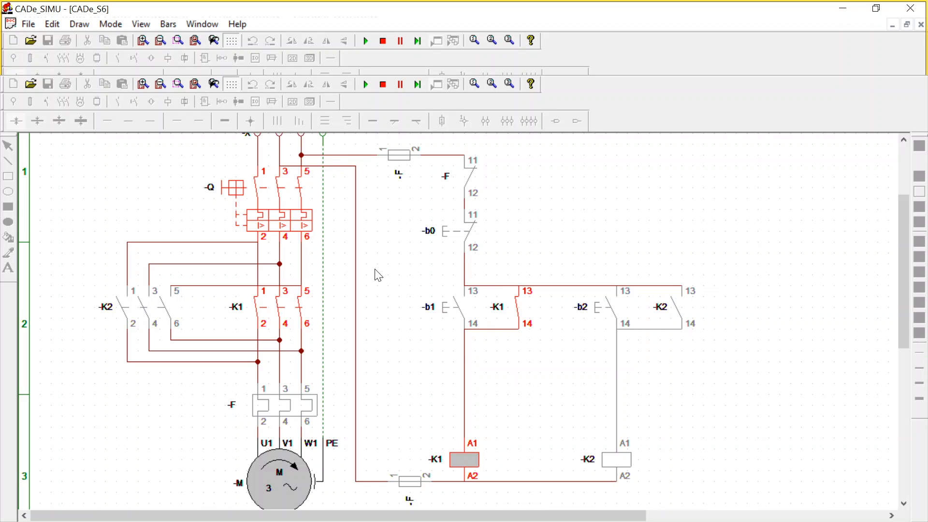
pyautogui.click(607, 317)
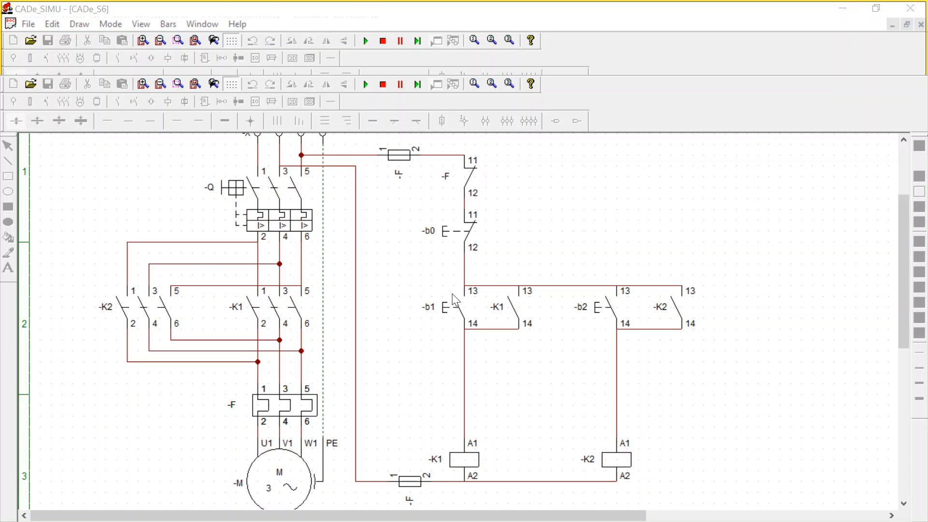
pyautogui.click(469, 323)
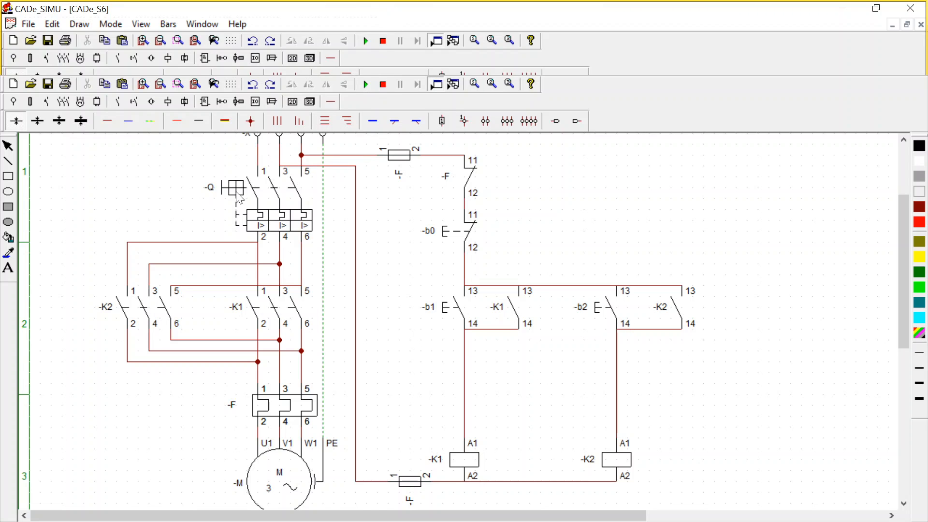
# - Delete the vertical wires that connect the -b1 and -b2 branches to coils -K1 and -K2
pyautogui.click(464, 380)
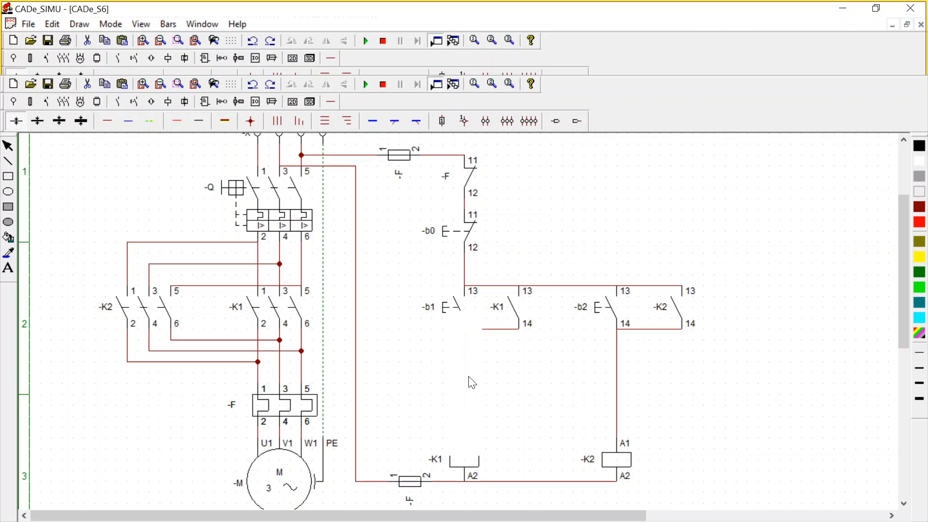
pyautogui.press('Delete')
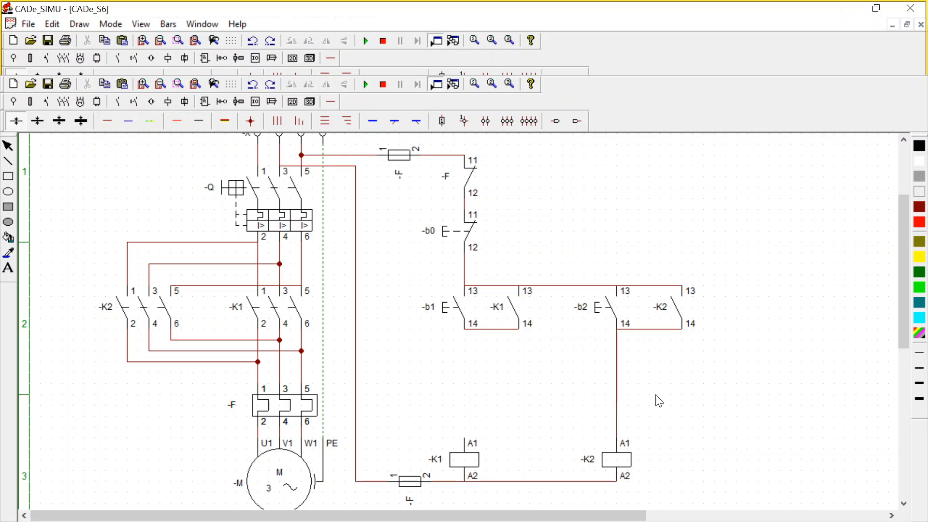
pyautogui.click(617, 386)
pyautogui.press('Delete')
pyautogui.click(675, 307)
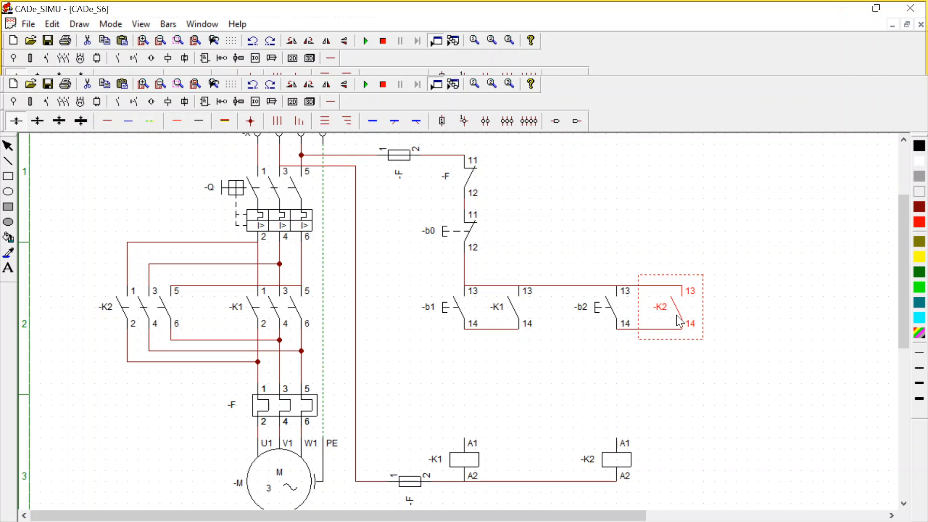
pyautogui.click(672, 361)
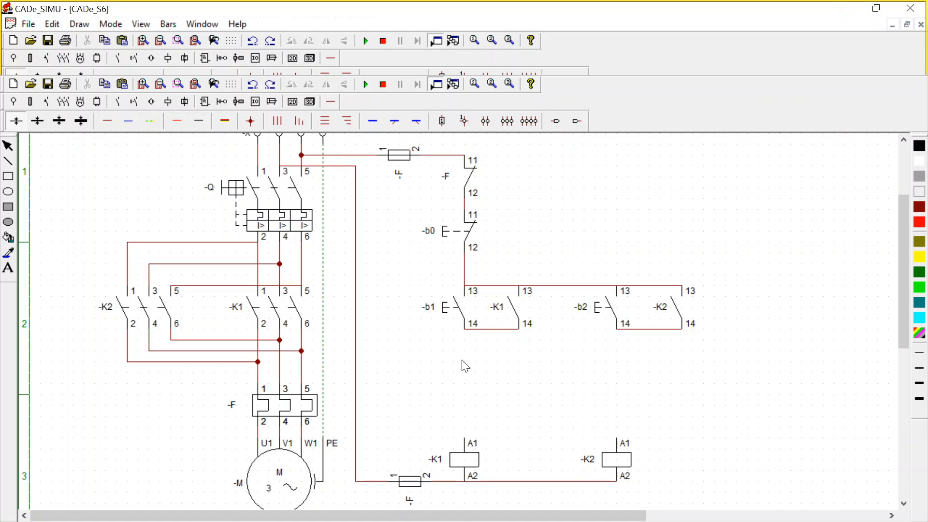
# - Place one normally closed contact directly above coil -K1 and another above coil -K2
pyautogui.click(119, 104)
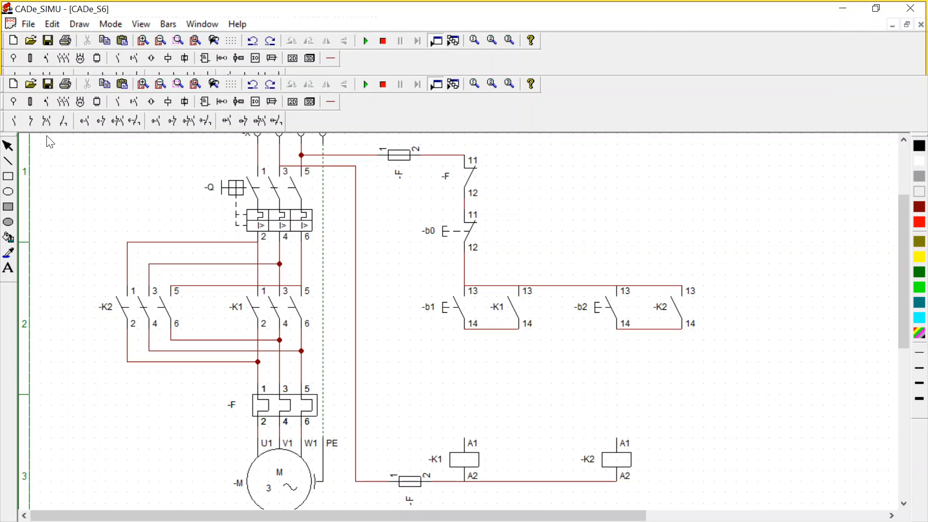
pyautogui.click(30, 120)
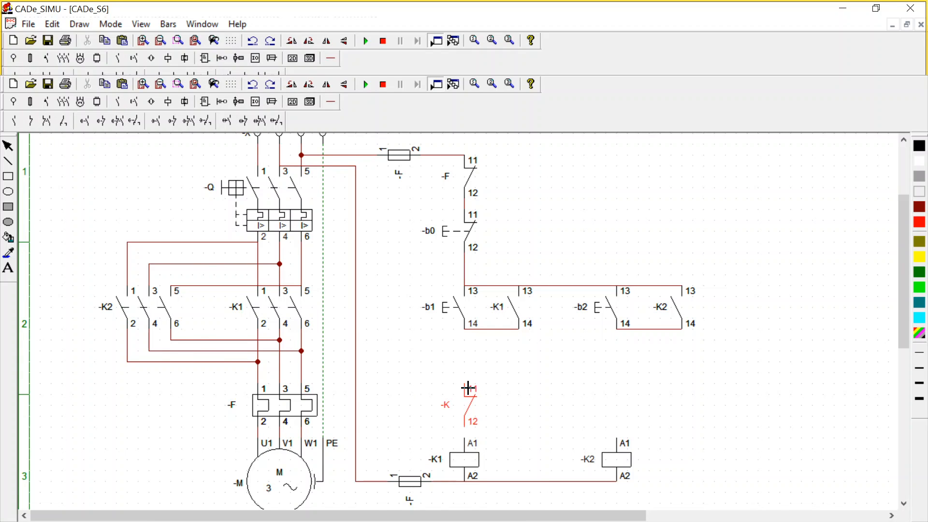
pyautogui.click(467, 388)
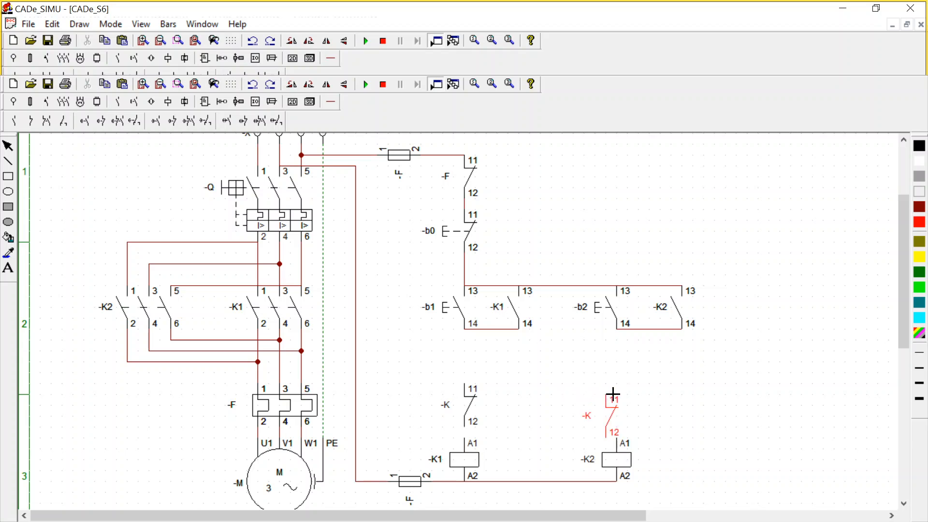
pyautogui.click(621, 388)
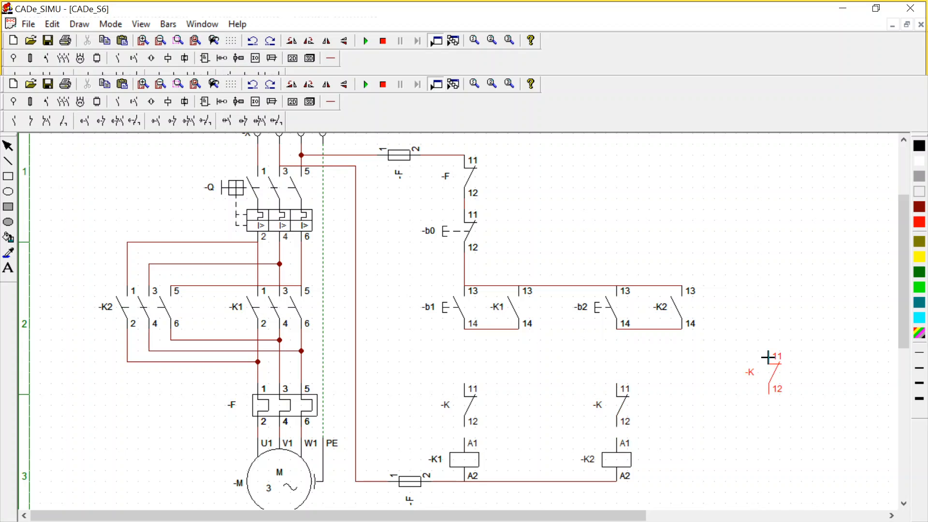
pyautogui.press('Escape')
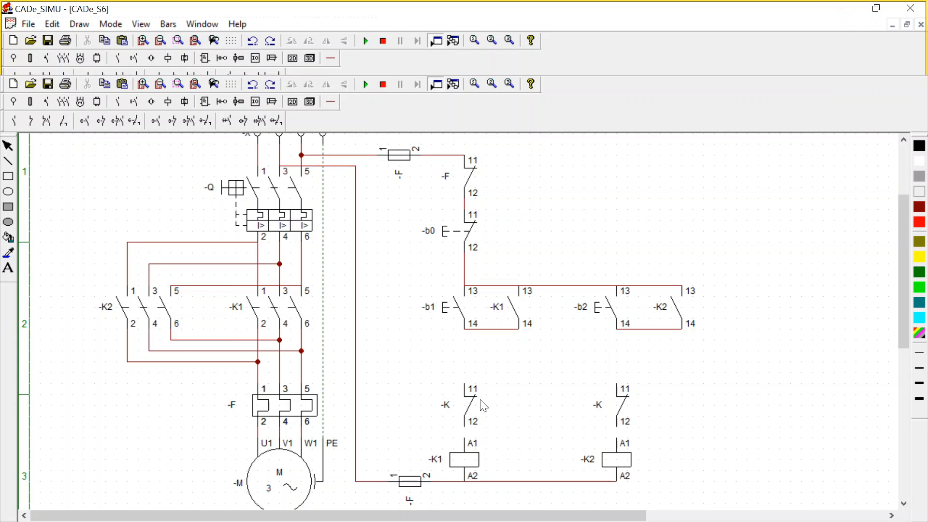
# - Name the closed contact above coil -K1 as -K2 and the one above coil -K2 as -K1
pyautogui.doubleClick(460, 399)
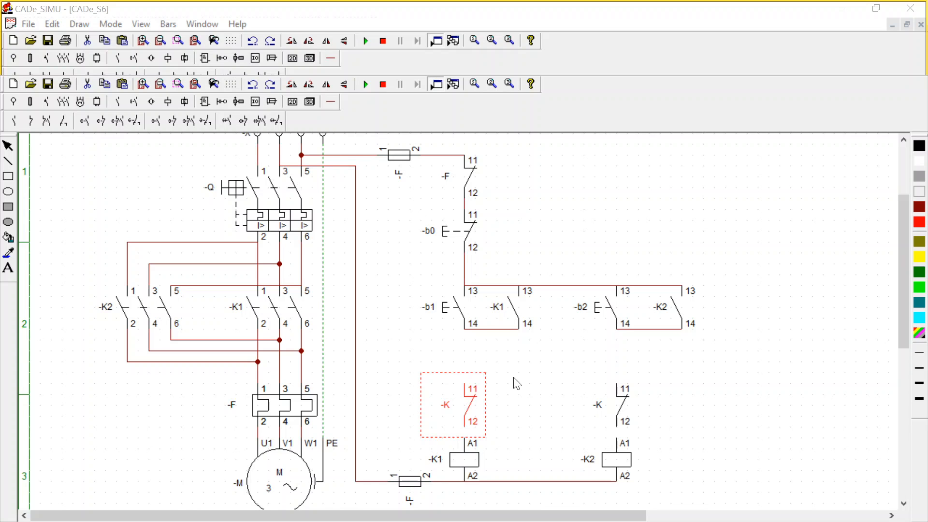
pyautogui.press('Return')
pyautogui.doubleClick(609, 395)
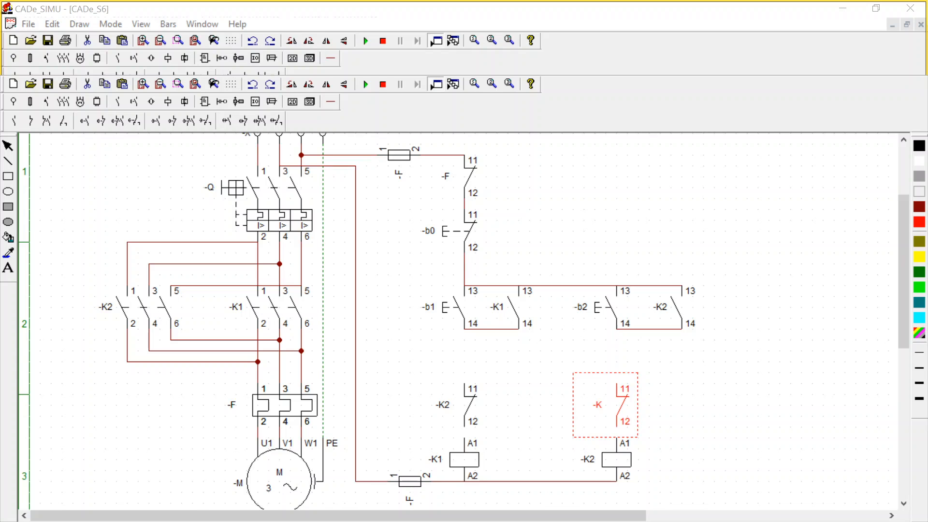
pyautogui.click(542, 350)
pyautogui.click(678, 367)
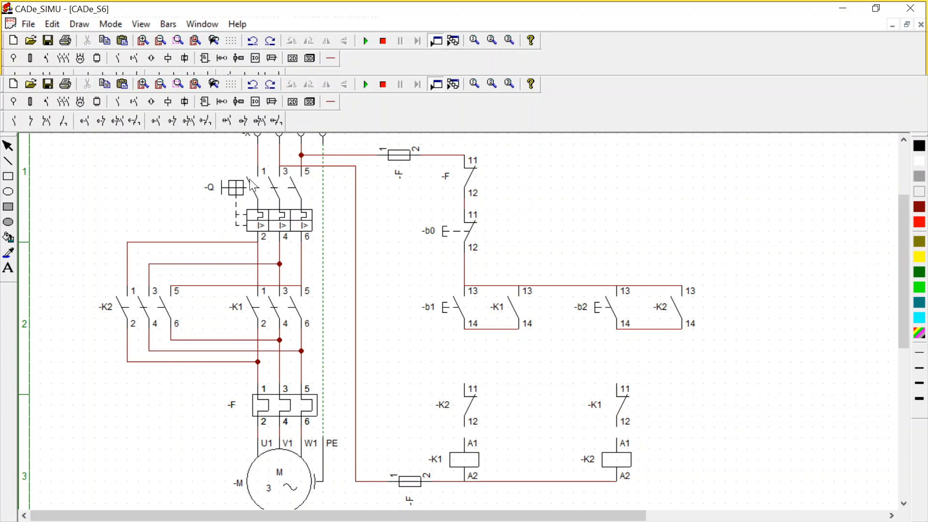
# - Wire the closed -K2 contact between -b1 and coil -K1, and the closed -K1 contact between -b2 and coil -K2
pyautogui.click(330, 100)
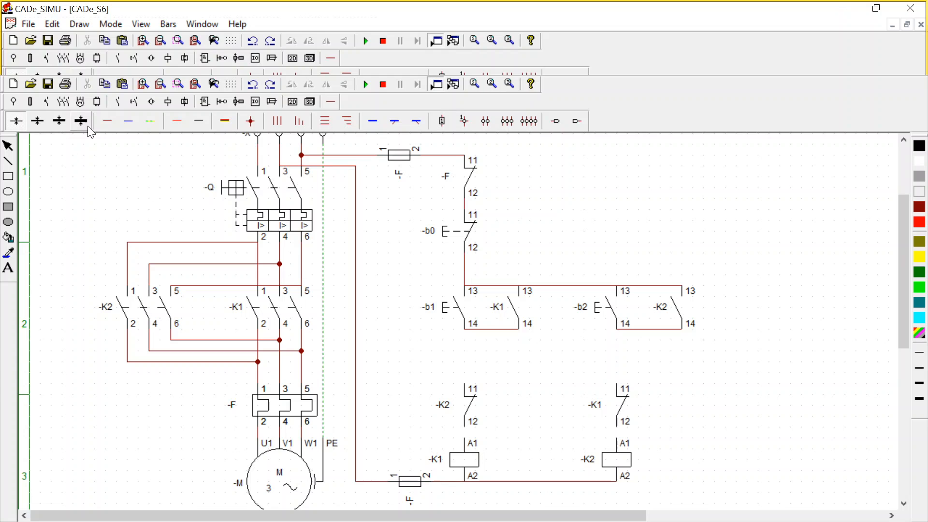
pyautogui.click(107, 121)
pyautogui.moveTo(468, 335); pyautogui.dragTo(468, 379)
pyautogui.moveTo(618, 336); pyautogui.dragTo(618, 386)
pyautogui.moveTo(617, 433); pyautogui.dragTo(619, 437)
# - Start the simulation, close breaker -Q, run the motor forward with -b1 and stop it with -b0
pyautogui.click(366, 40)
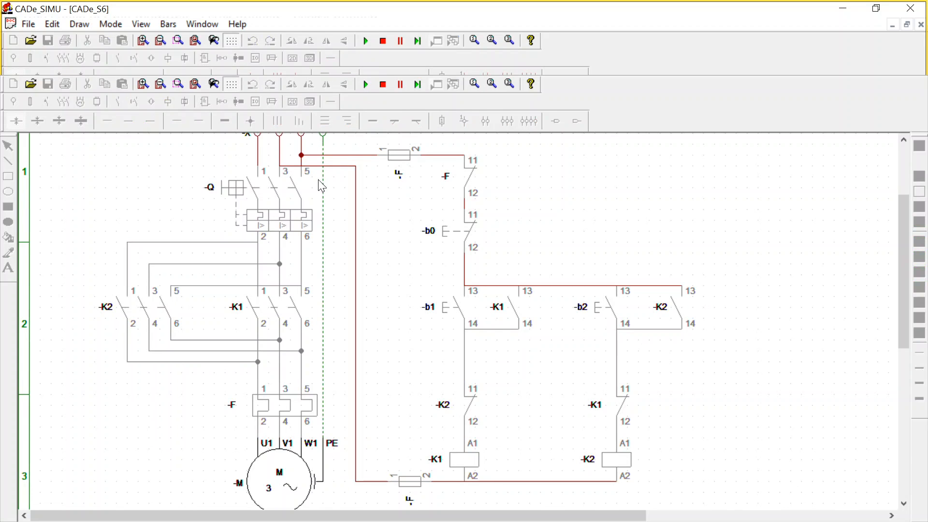
pyautogui.click(252, 188)
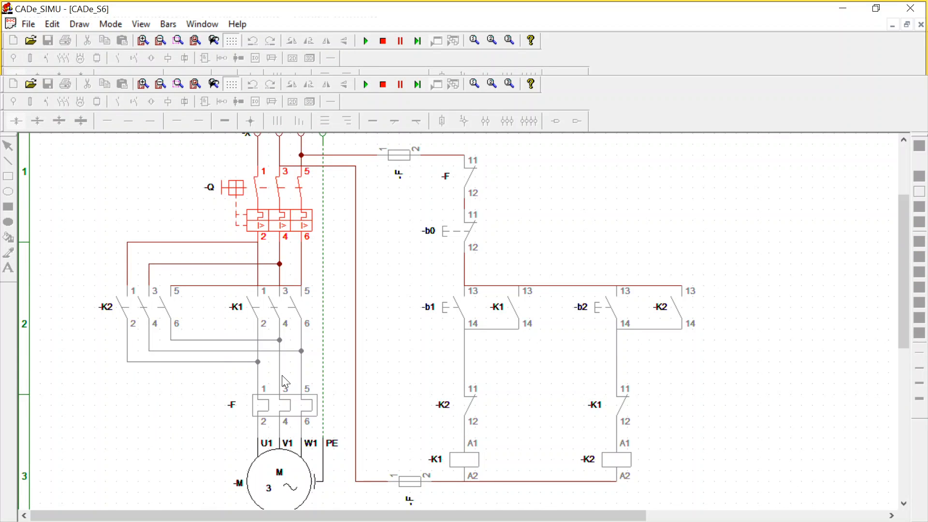
pyautogui.click(456, 312)
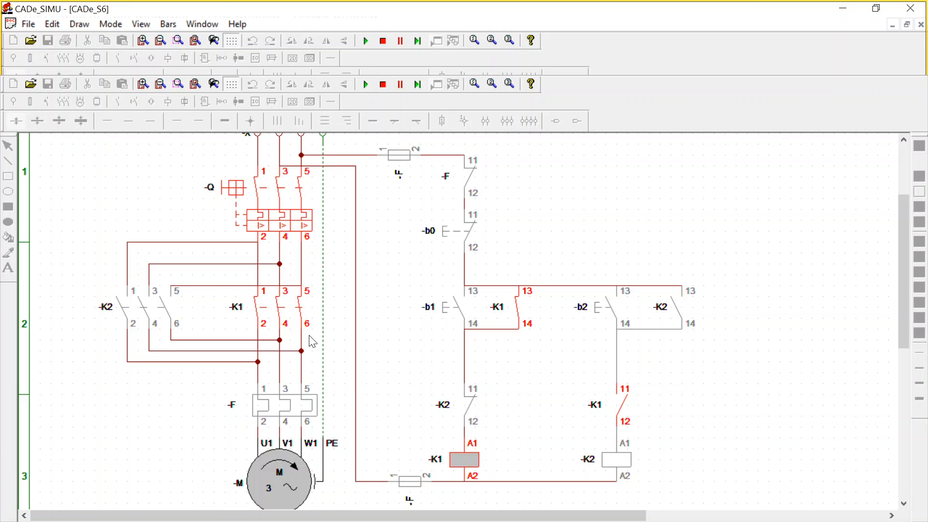
pyautogui.click(461, 238)
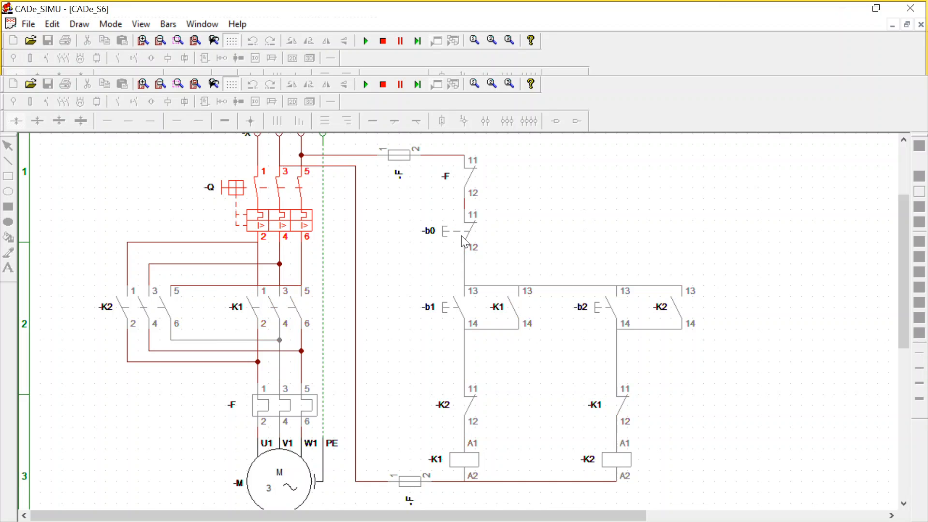
# - Run the motor in reverse with -b2, test the interlock by actuating -b1 repeatedly, and stop it with -b0
pyautogui.click(616, 315)
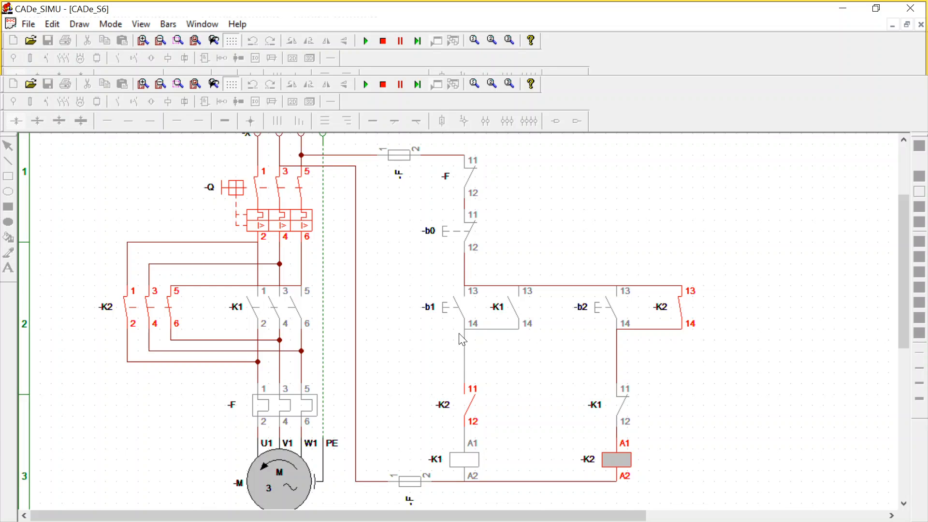
pyautogui.click(440, 307)
pyautogui.click(453, 302)
pyautogui.click(453, 303)
pyautogui.click(454, 303)
pyautogui.click(454, 303)
pyautogui.click(448, 309)
pyautogui.click(449, 310)
pyautogui.click(450, 310)
pyautogui.click(450, 312)
pyautogui.click(455, 232)
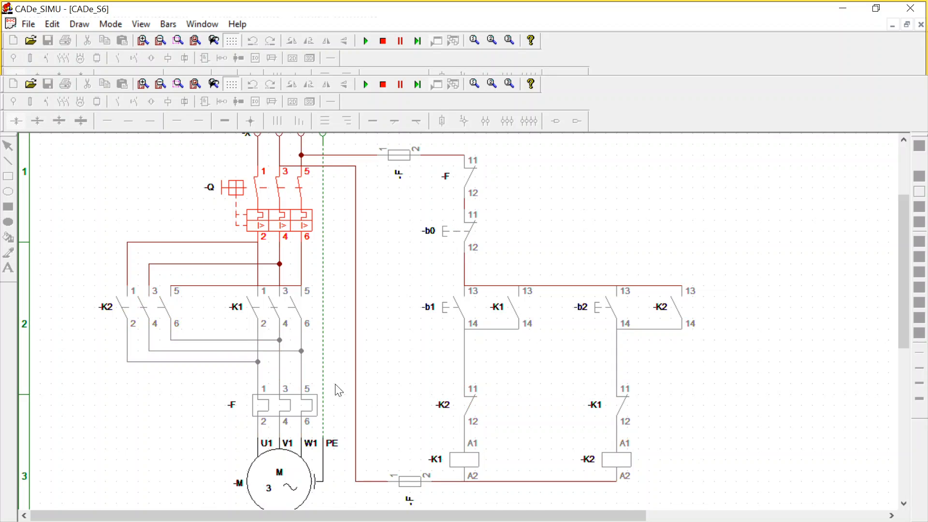
# - Run the motor forward with -b1 and test the interlock by actuating -b2 repeatedly
pyautogui.click(441, 318)
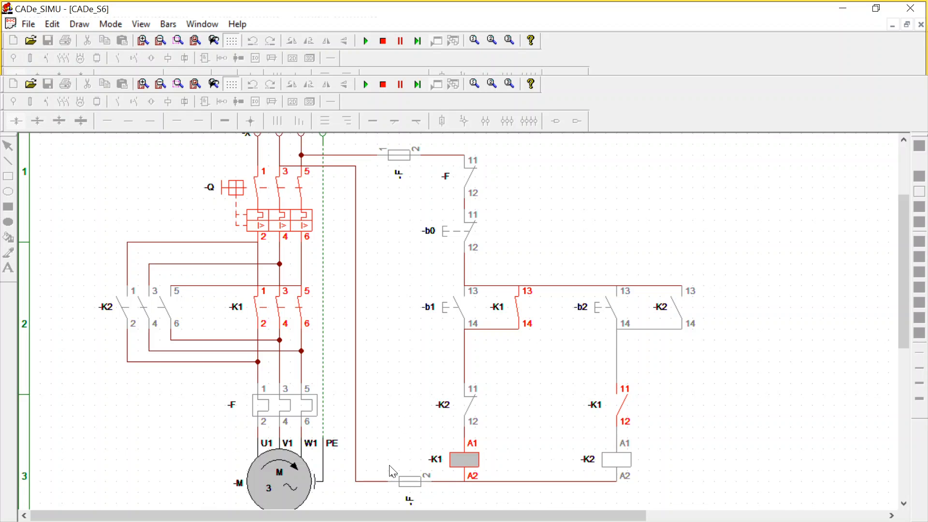
pyautogui.click(595, 305)
pyautogui.click(608, 307)
pyautogui.click(605, 306)
pyautogui.click(605, 305)
pyautogui.click(609, 305)
pyautogui.click(609, 305)
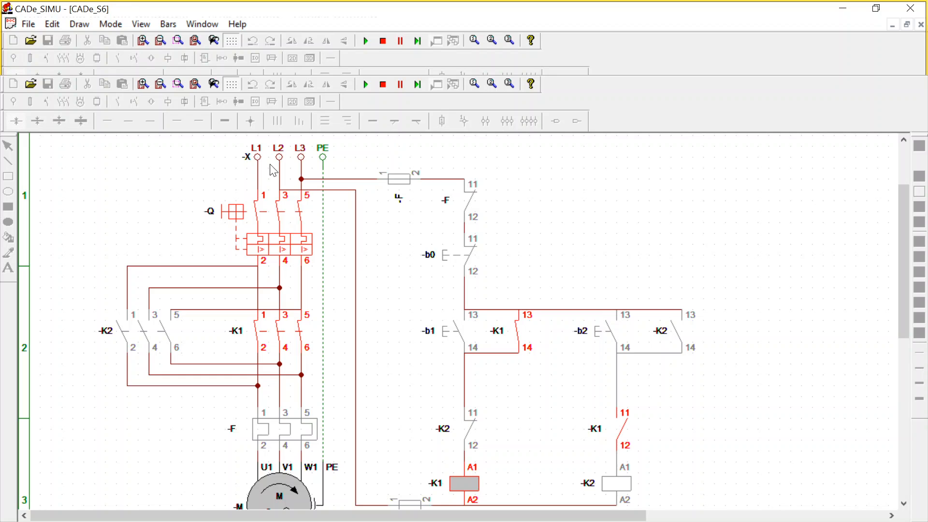
pyautogui.hotkey('alt', 'Tab')
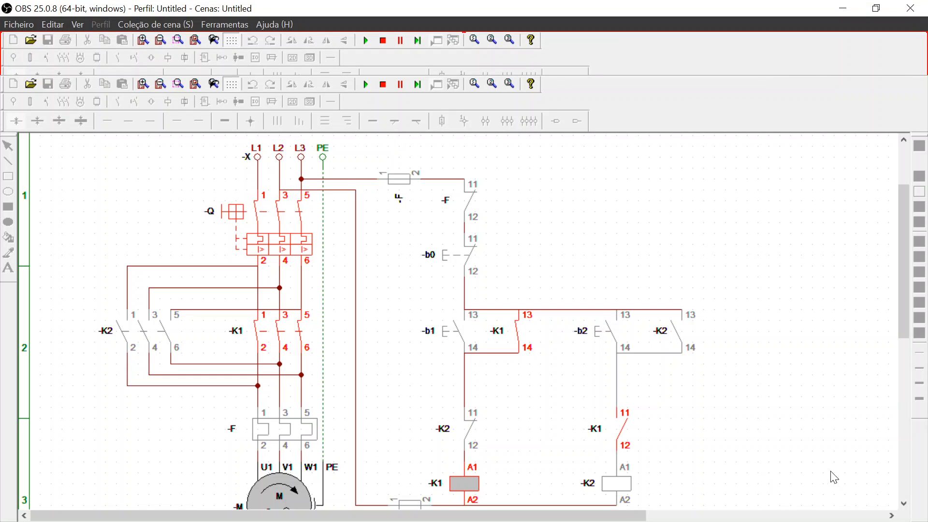